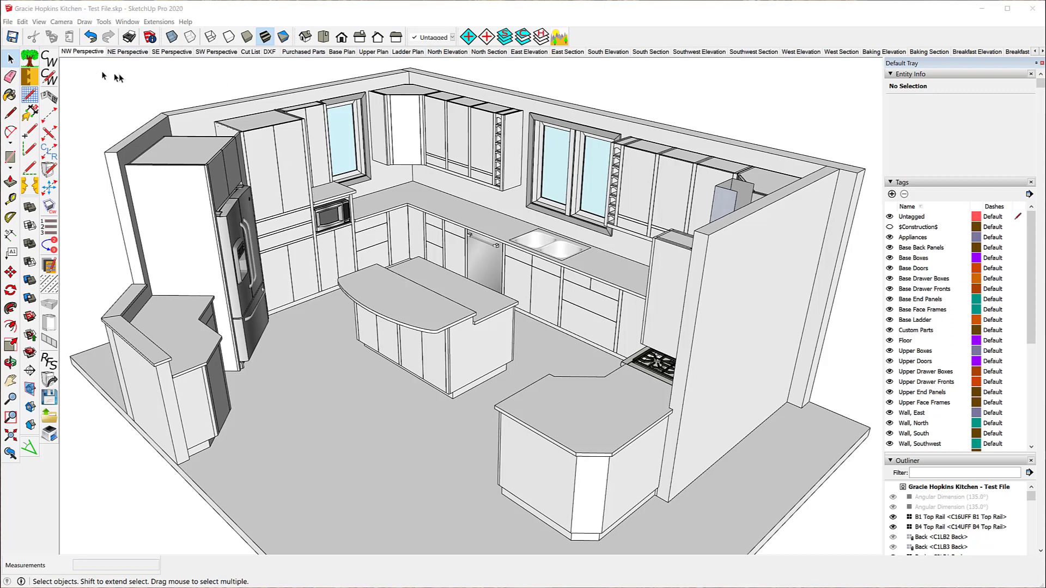
- Create the CabWriter production documentation with the No CutList Plus fx Report option selected
left_click(7, 21)
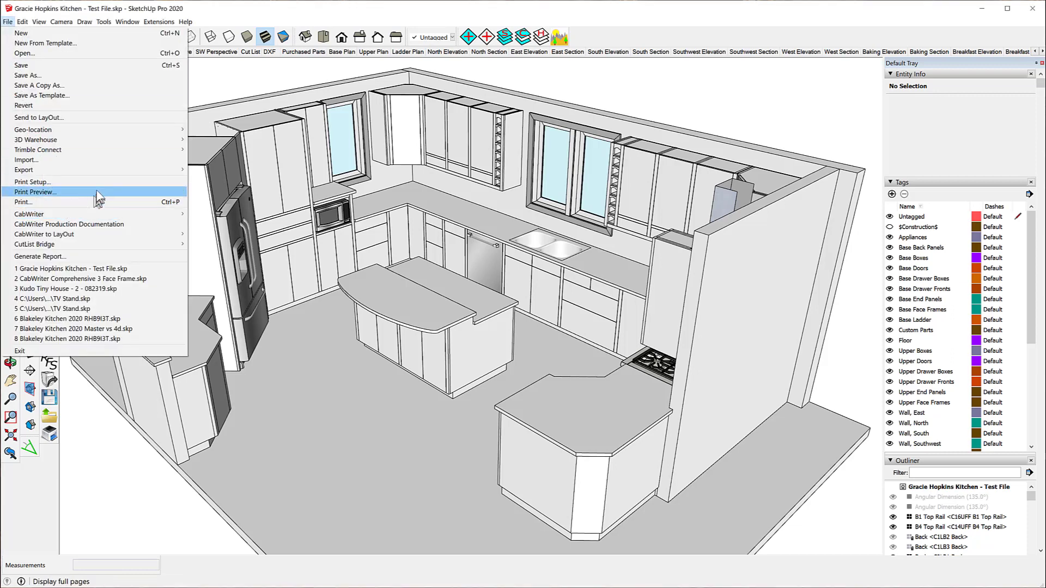
left_click(111, 225)
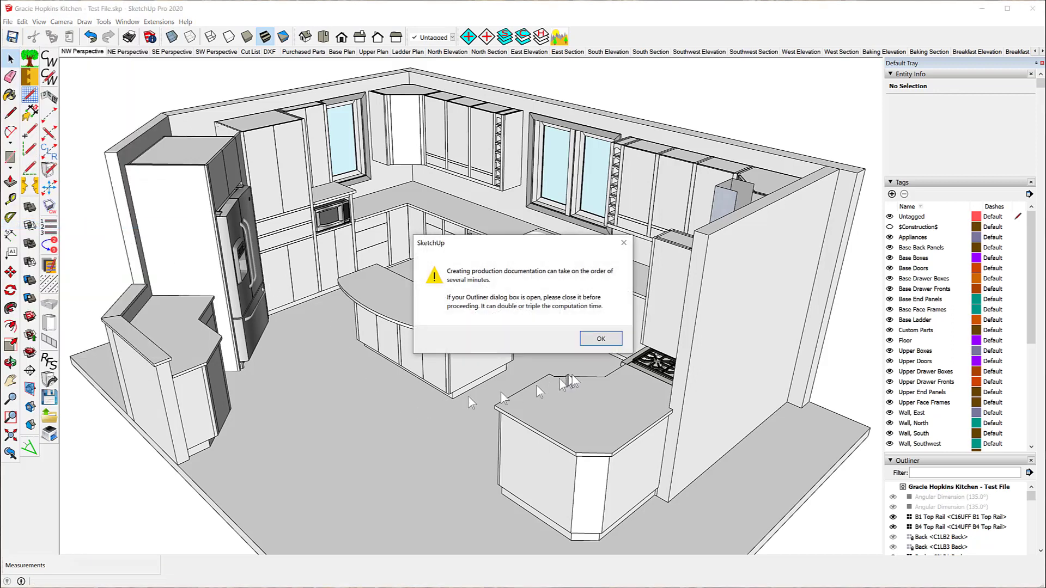
left_click(602, 338)
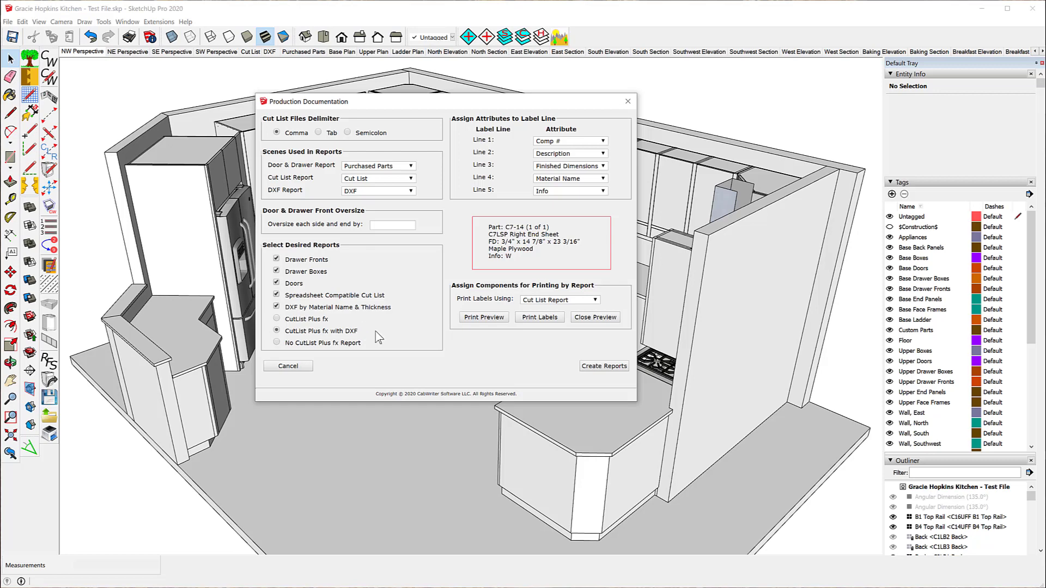
left_click(278, 342)
left_click(605, 366)
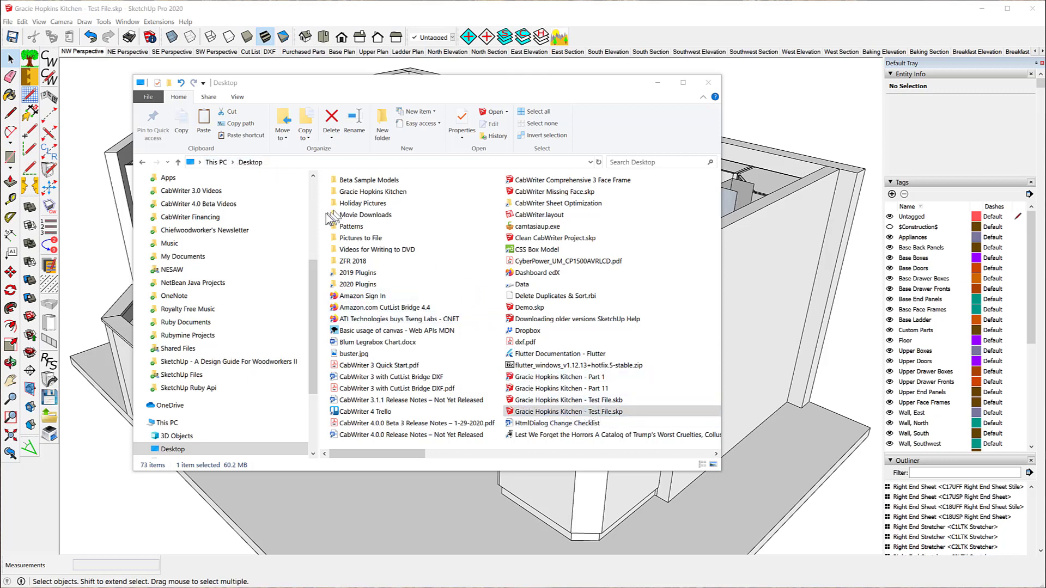
- Check the project name in the CabWriter Settings, then close the settings
left_click_drag(632, 415, 327, 188)
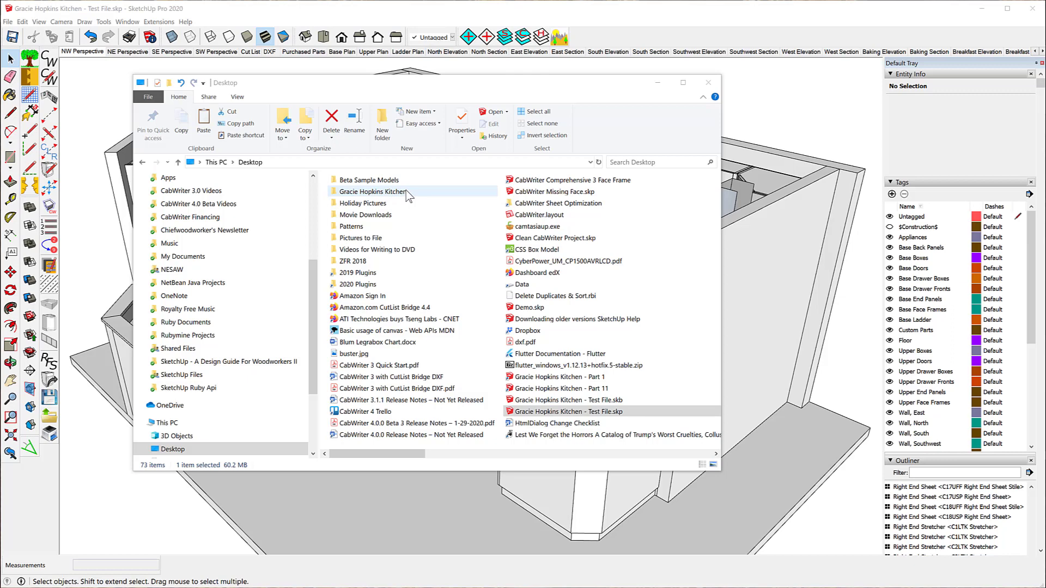
left_click(54, 83)
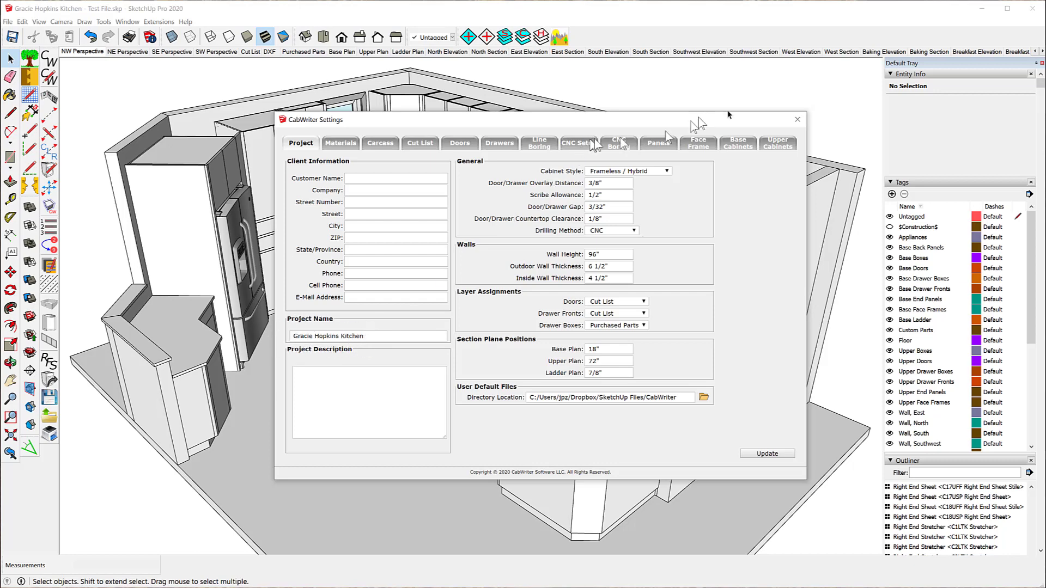
left_click(799, 120)
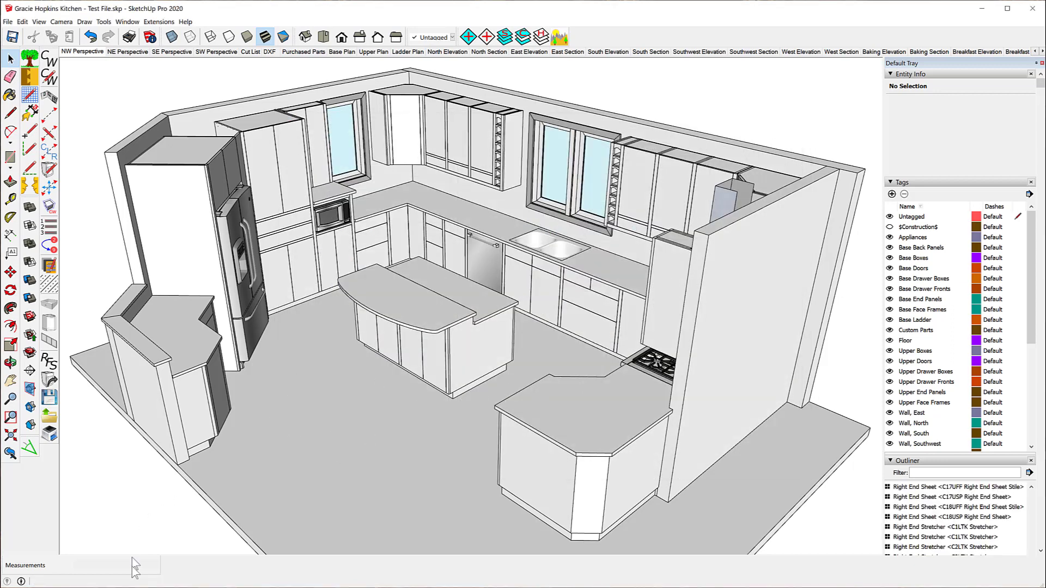
- Switch to File Explorer and view the Integrated DXF Files folder inside the kitchen project's Test File folder on the Desktop
key("alt+Tab")
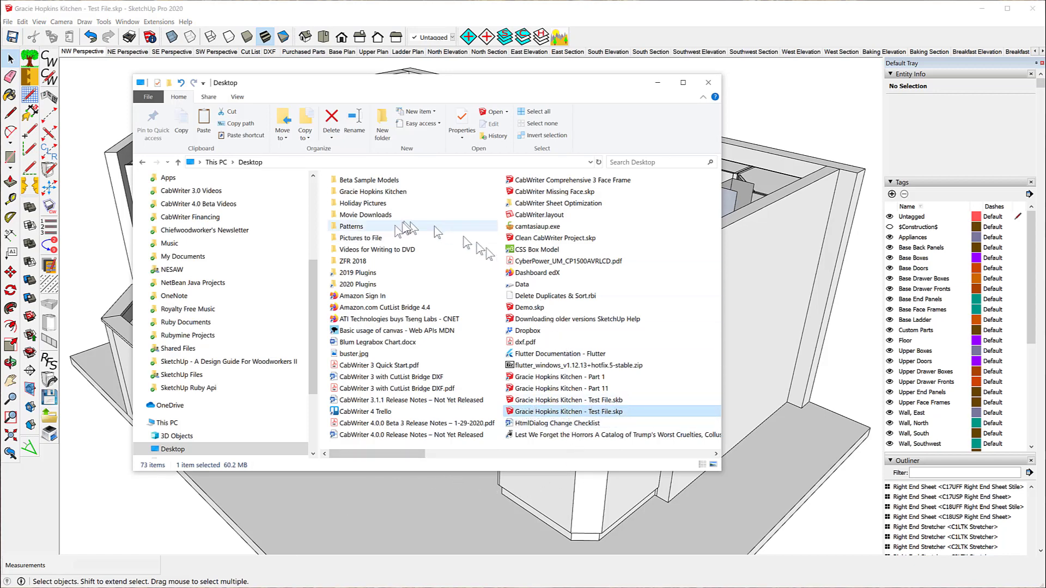
double_click(343, 191)
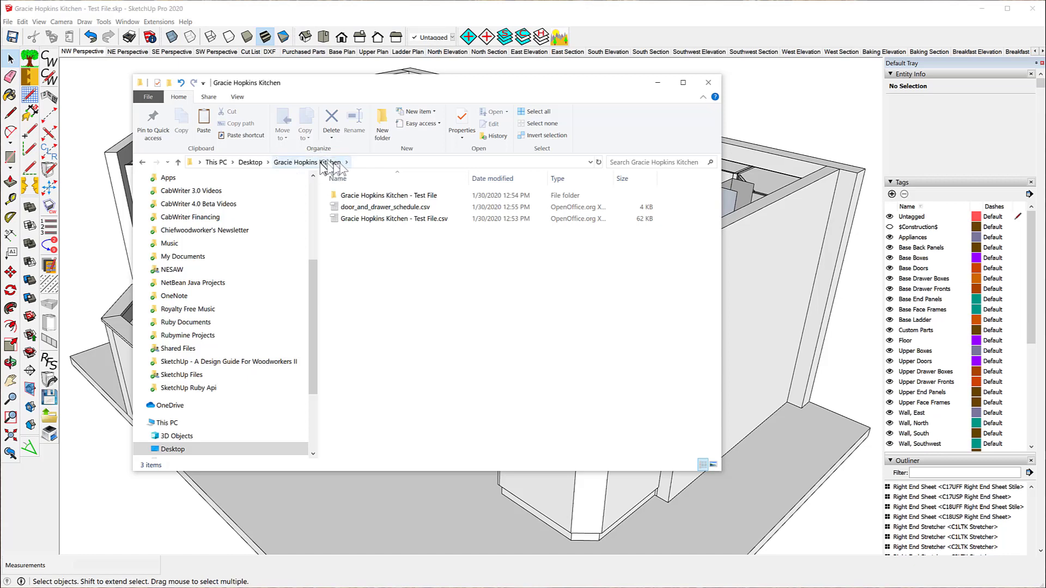
double_click(355, 197)
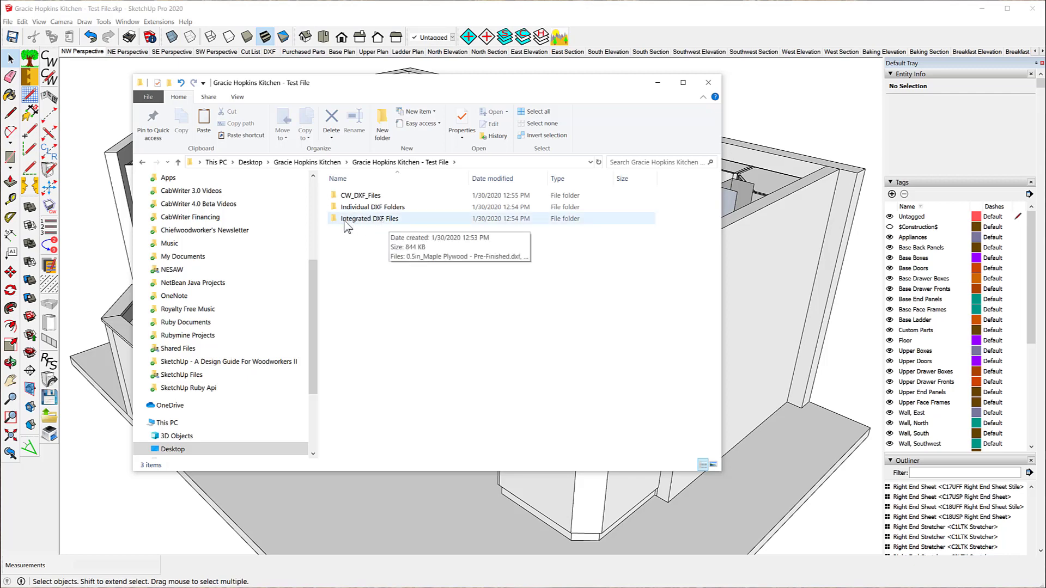
double_click(360, 218)
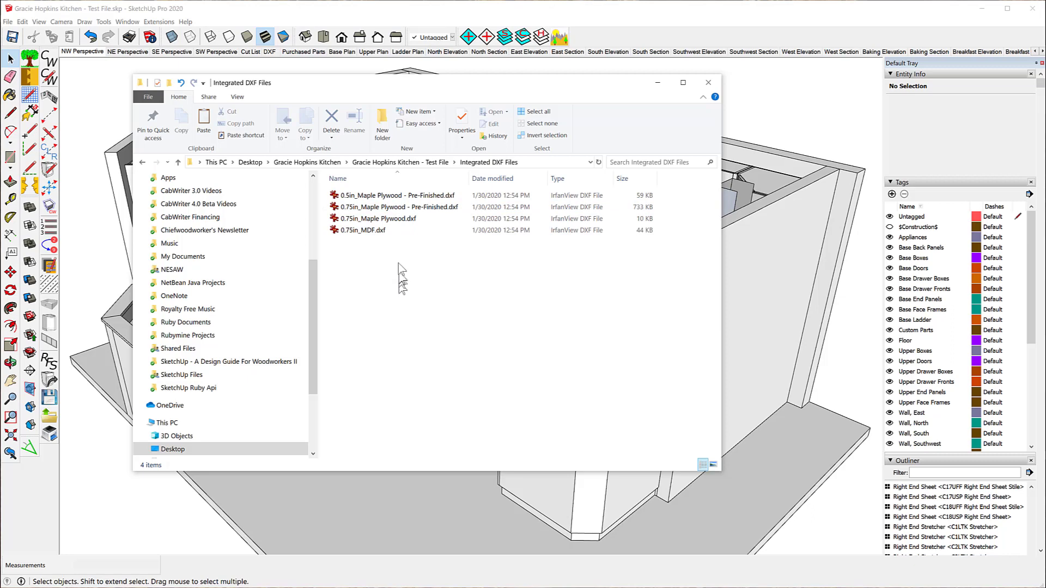
- Examine the Individual DXF Folders and the part files in the 0.5in_Maple Plywood - Pre-Finished folder
left_click(390, 162)
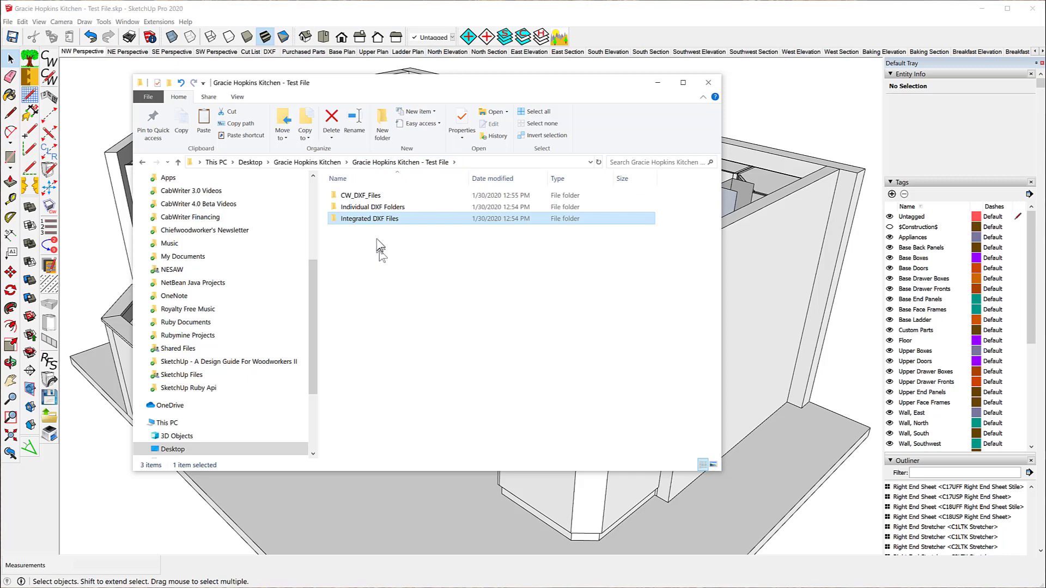
double_click(357, 208)
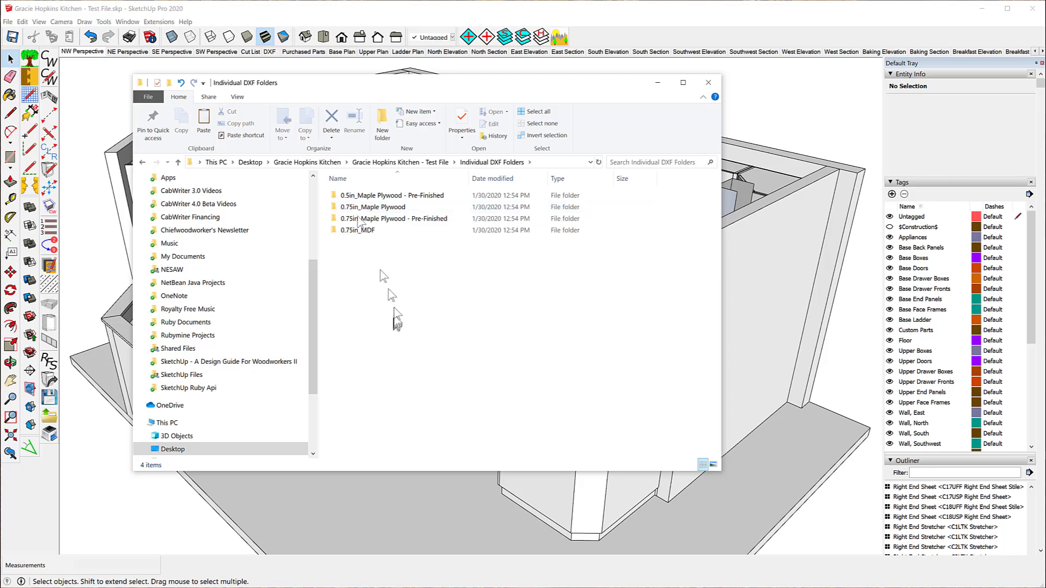
double_click(360, 196)
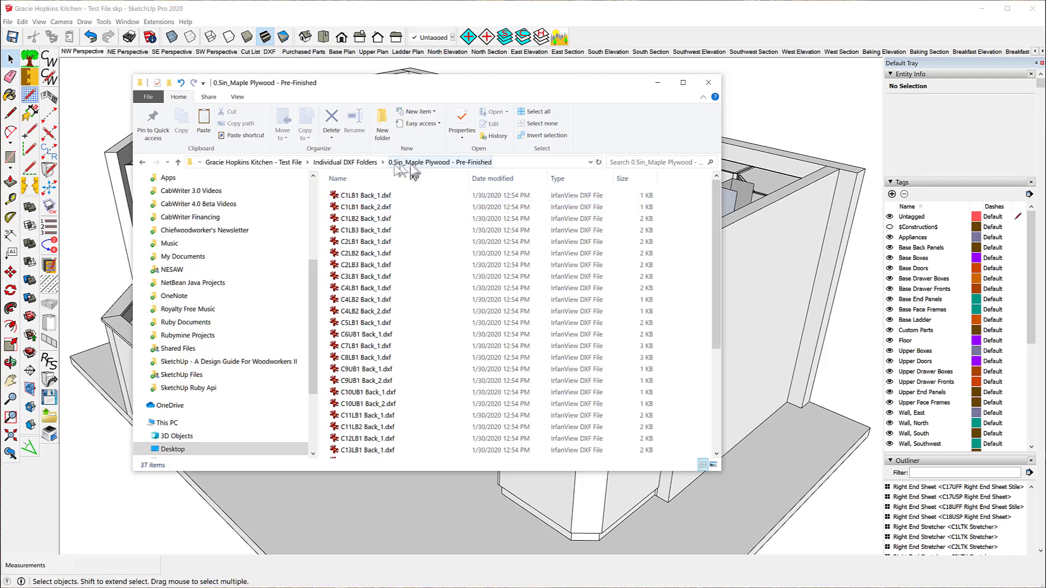
left_click(367, 164)
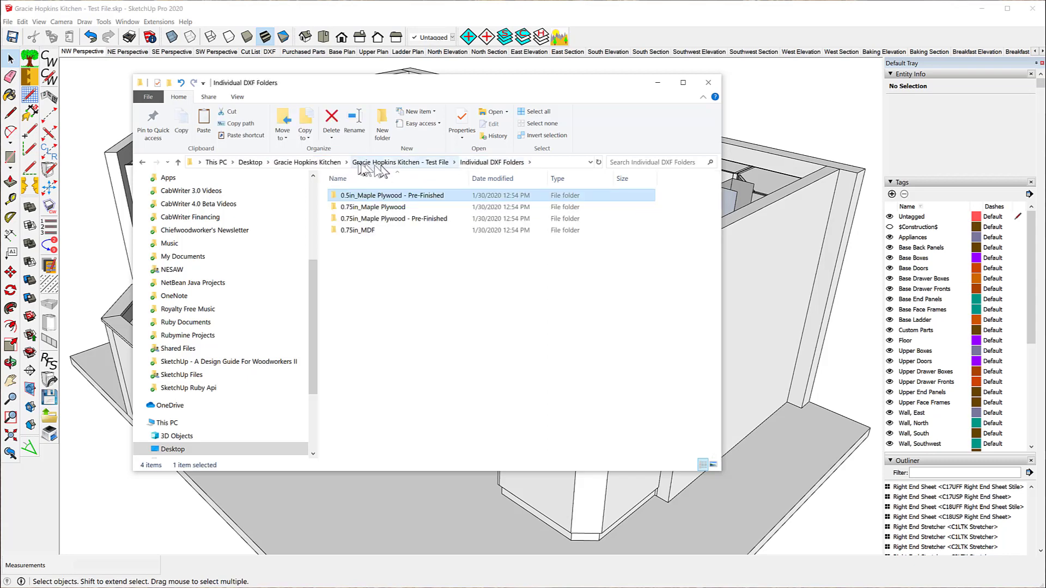
left_click(331, 162)
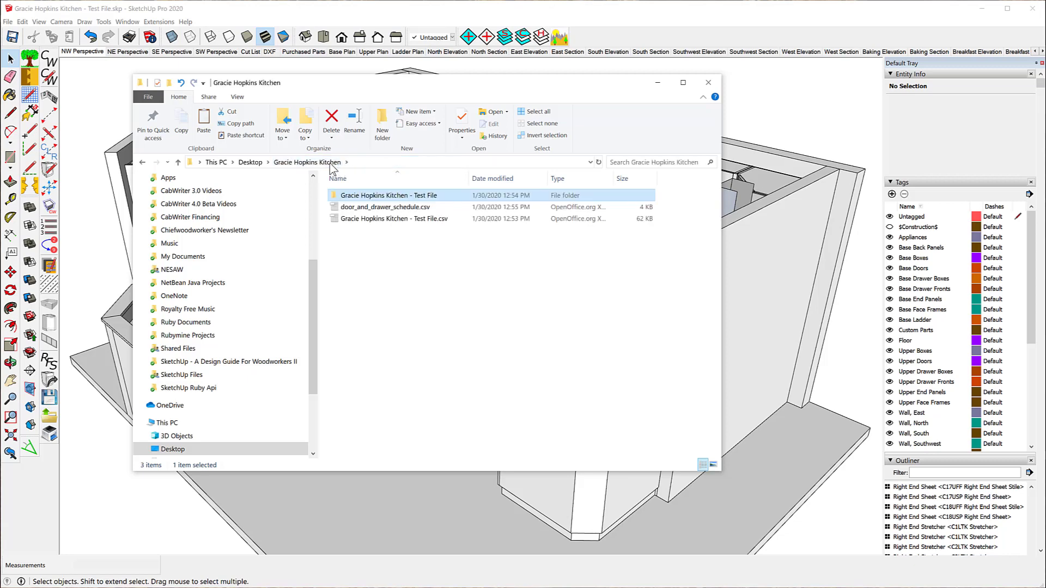
double_click(385, 197)
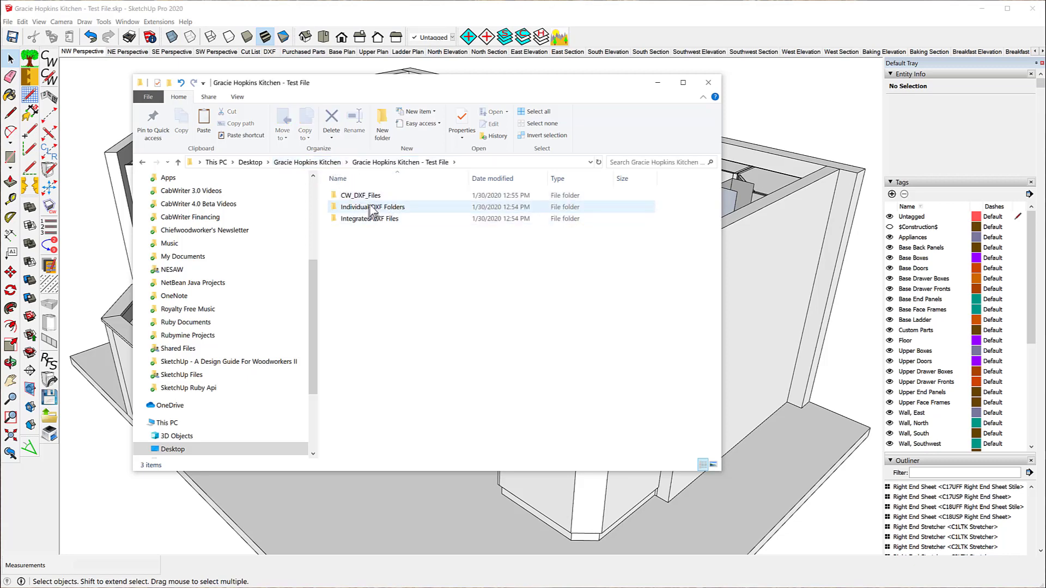
double_click(380, 208)
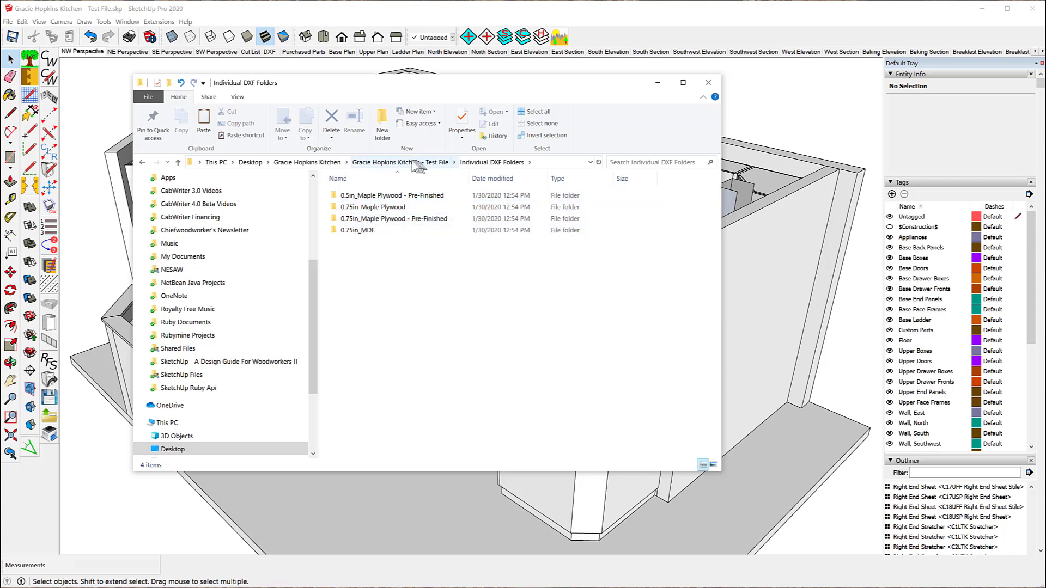
double_click(384, 196)
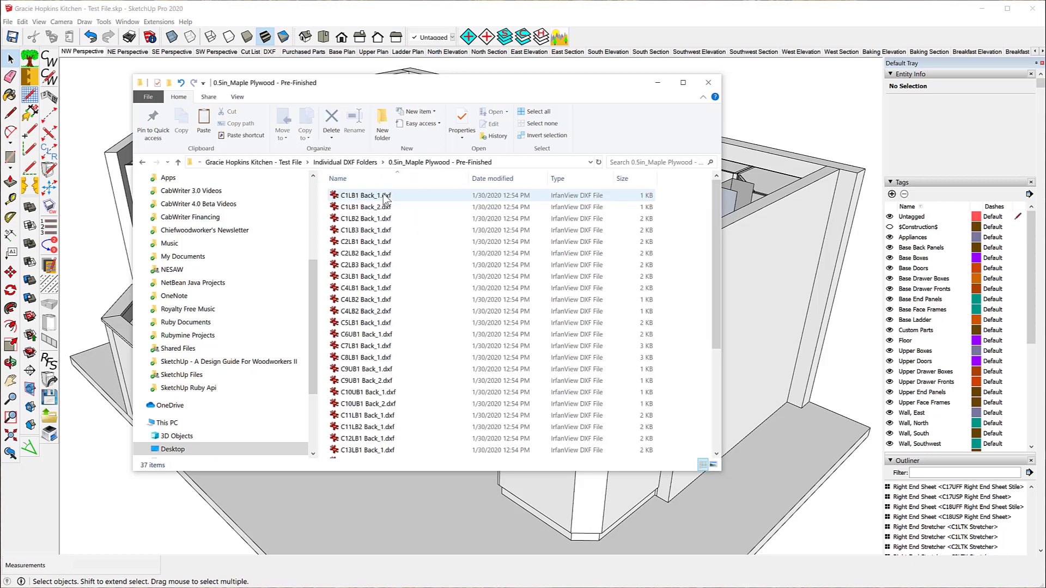
left_click(370, 163)
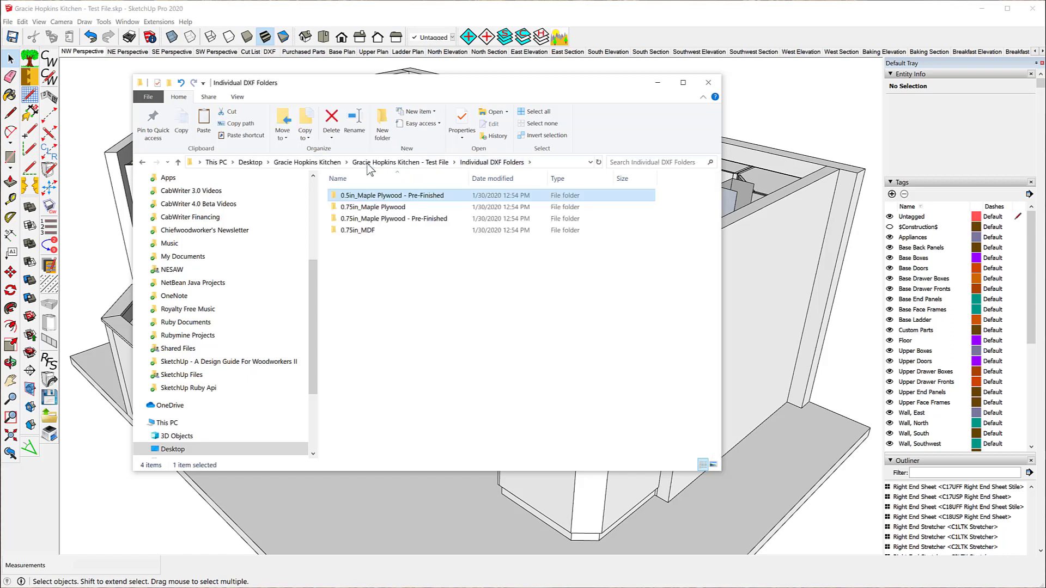
- Inspect the part files in the project's CW_DXF_Files folder, go back to the project folder and return to SketchUp
left_click(326, 165)
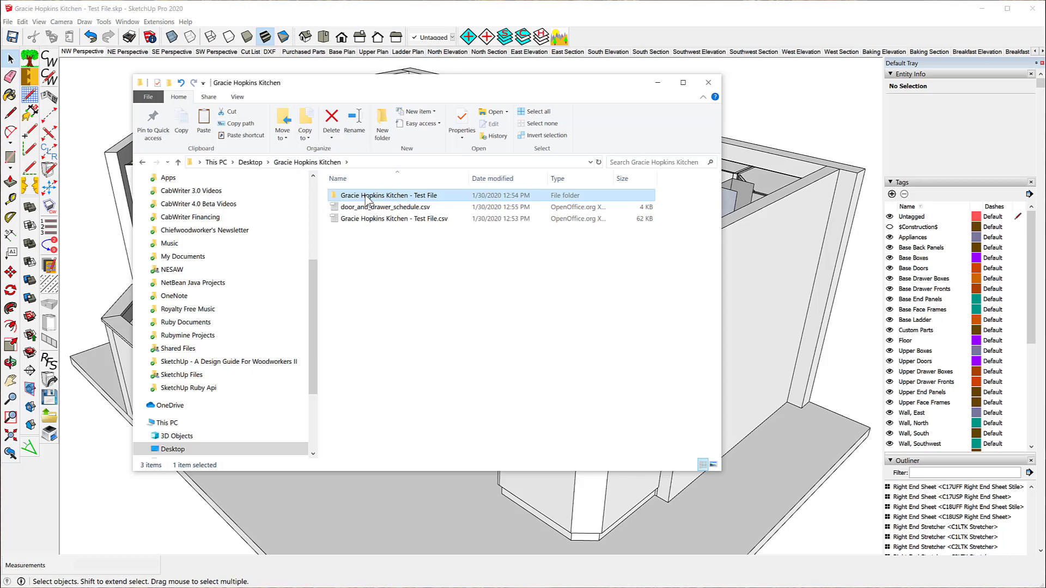
double_click(366, 197)
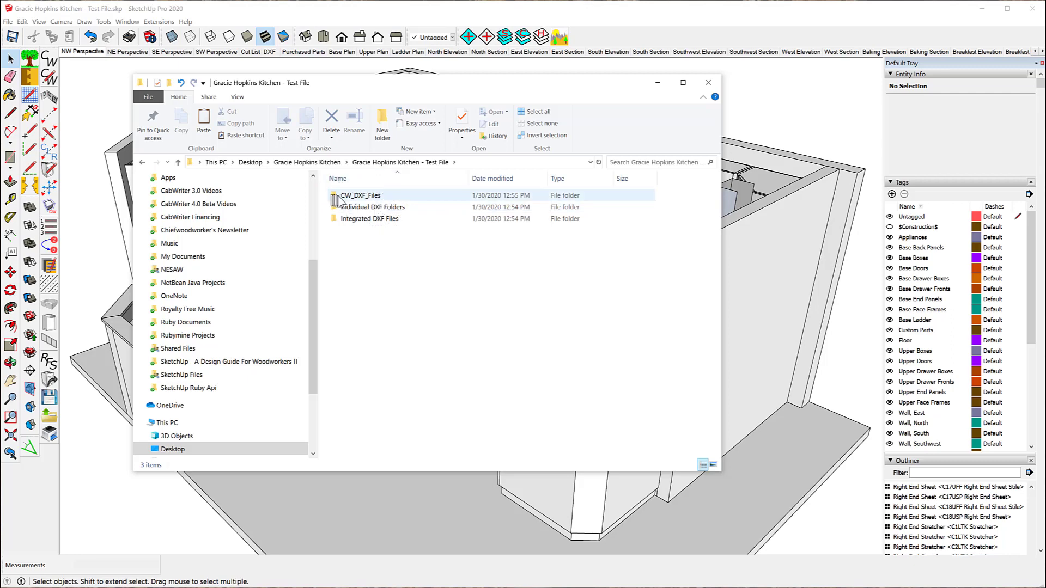
double_click(351, 198)
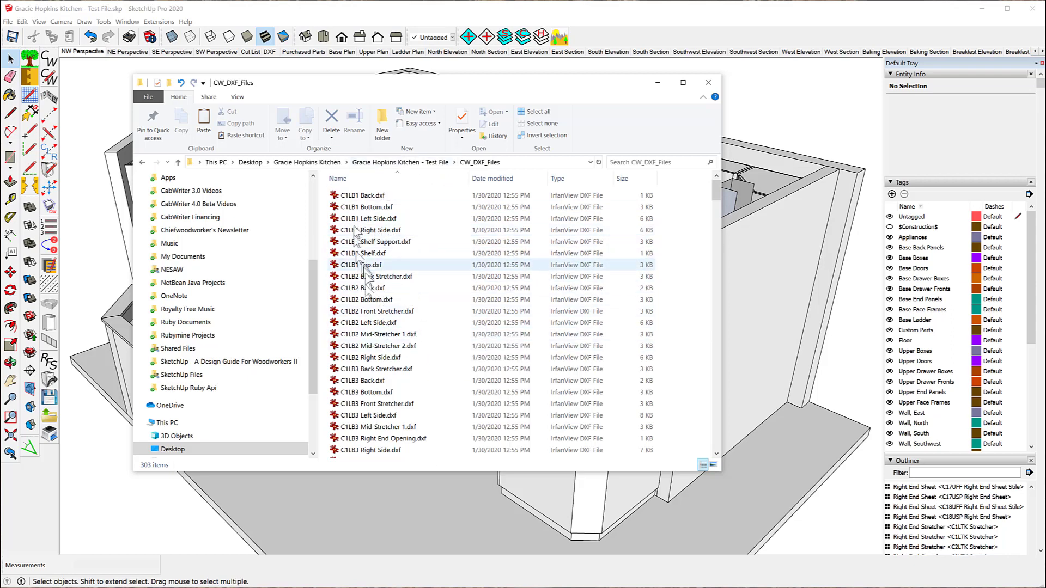
left_click(417, 164)
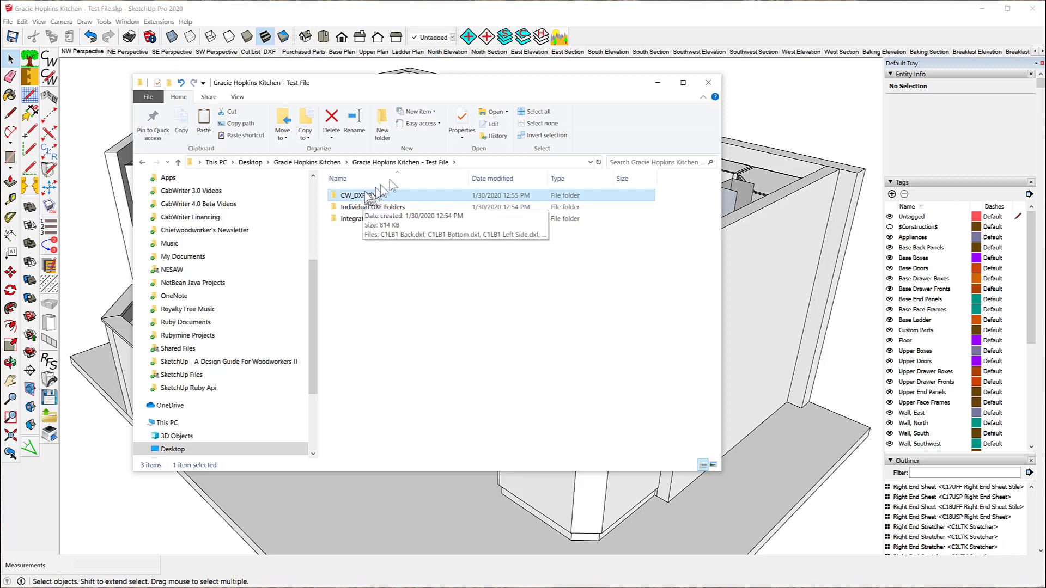
left_click(320, 163)
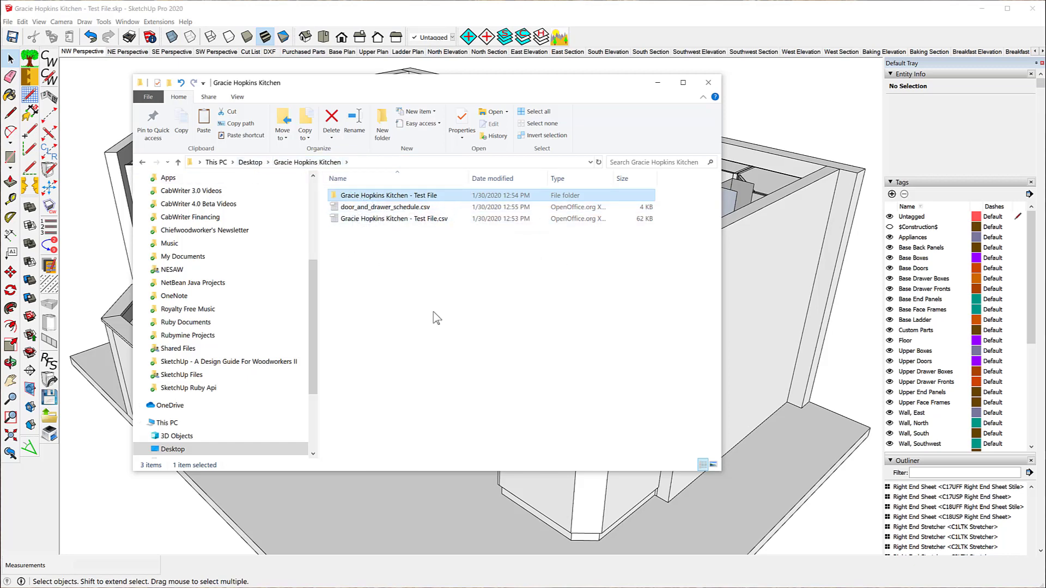
left_click(664, 83)
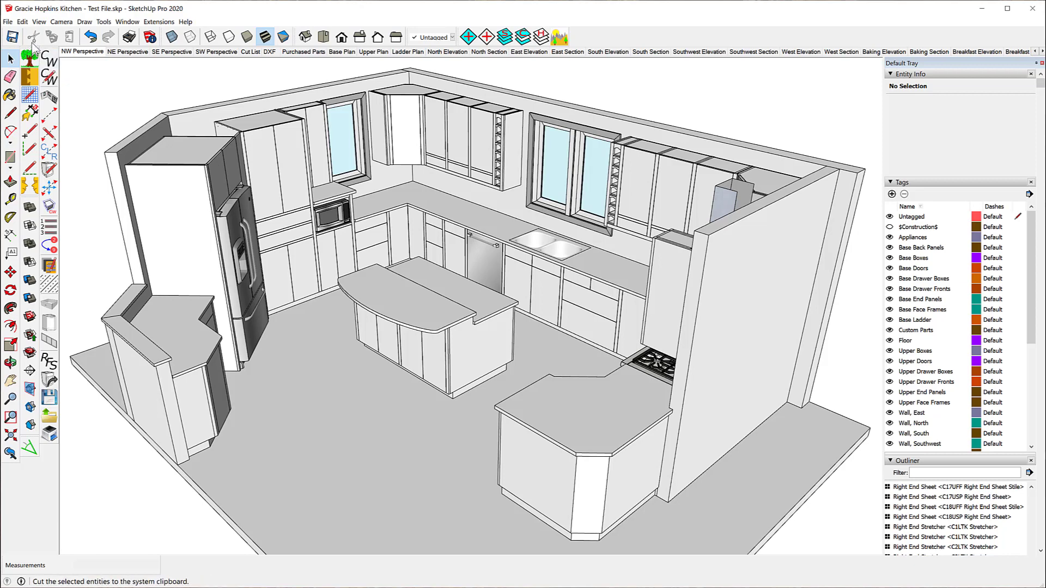
- Open the Sheet Optimization settings of CutList Bridge
left_click(8, 22)
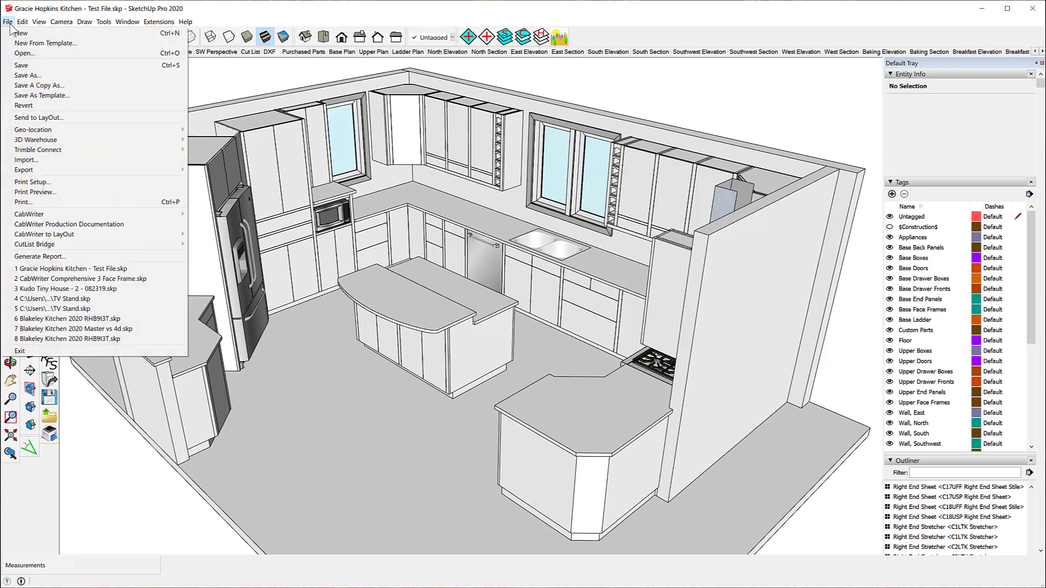
mouse_move(81, 248)
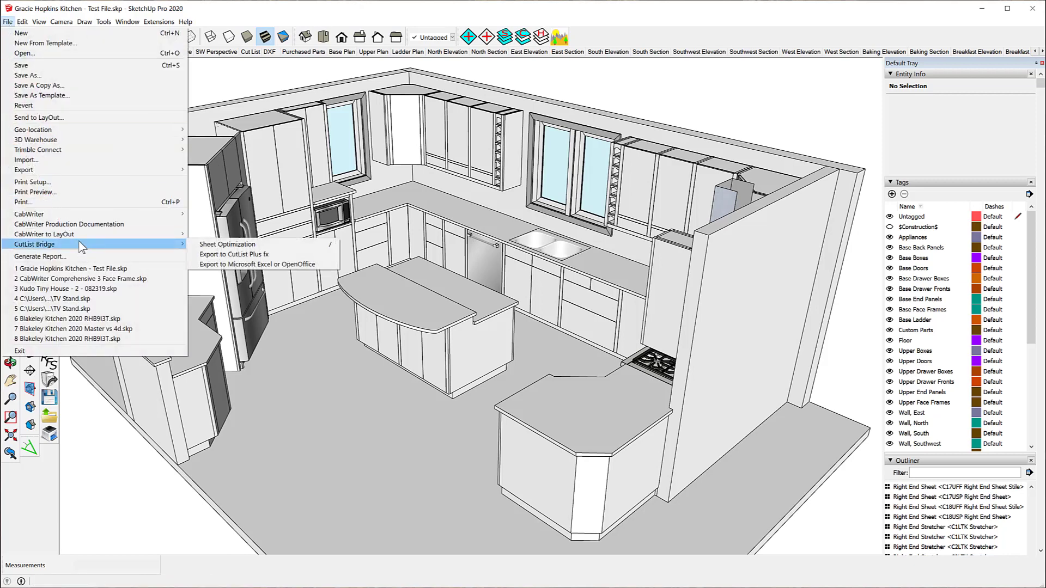
left_click(228, 246)
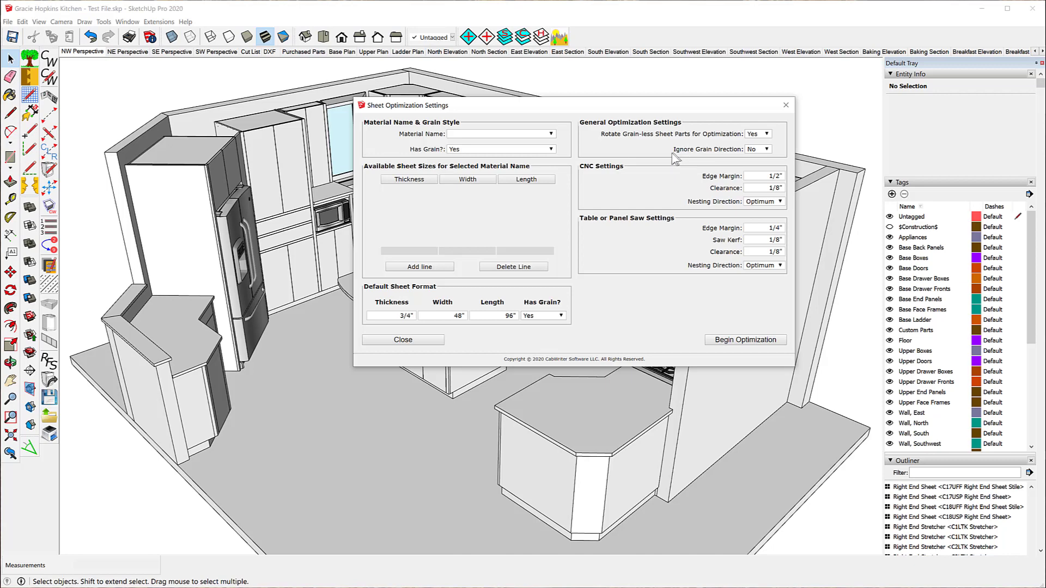
- Review the Ignore Grain Direction options and the nesting direction choices for the CNC and the table or panel saw
left_click(766, 149)
left_click(763, 152)
left_click(781, 202)
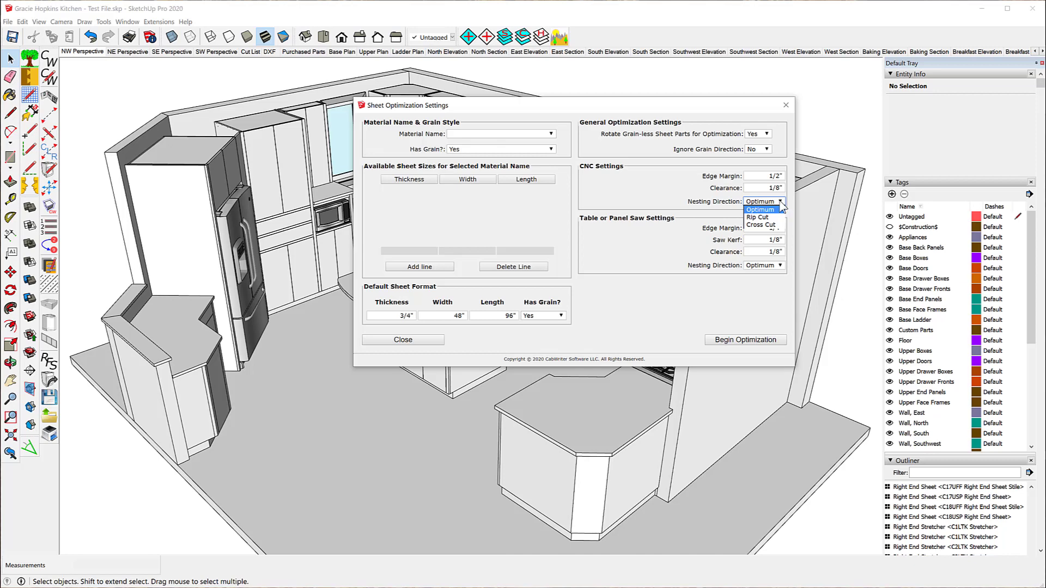
left_click(781, 202)
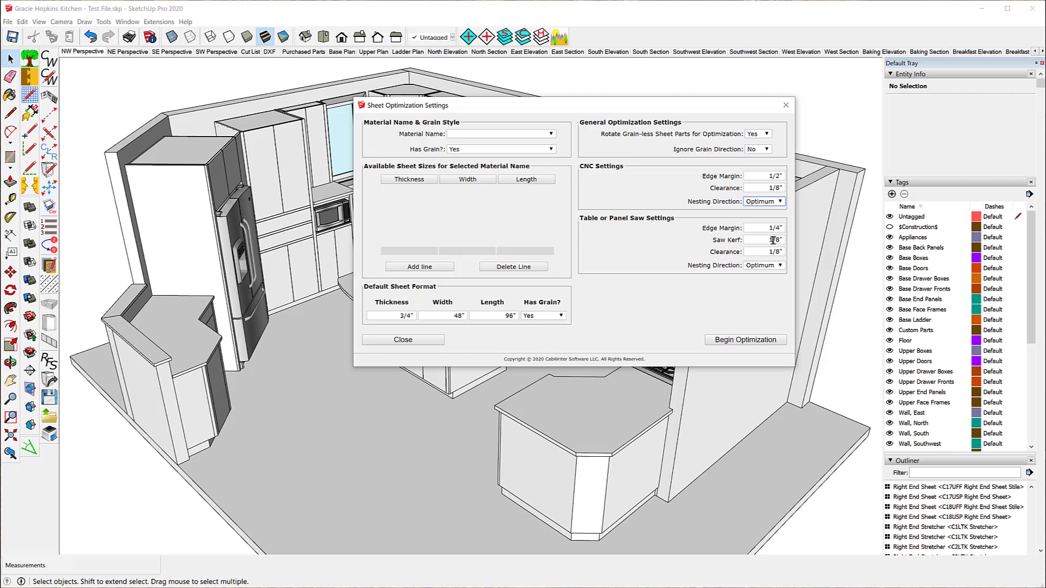
left_click(780, 266)
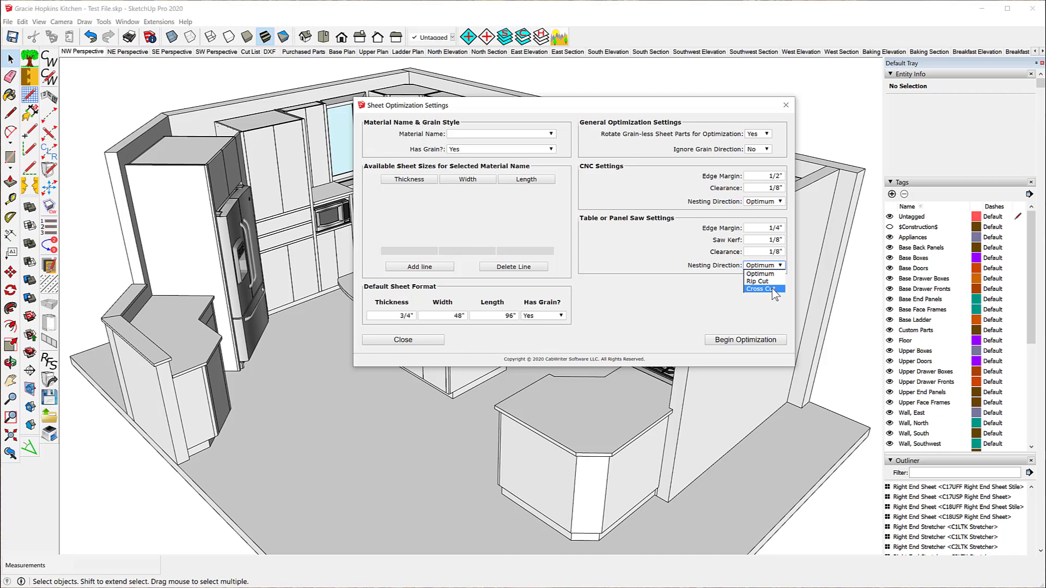
left_click(698, 286)
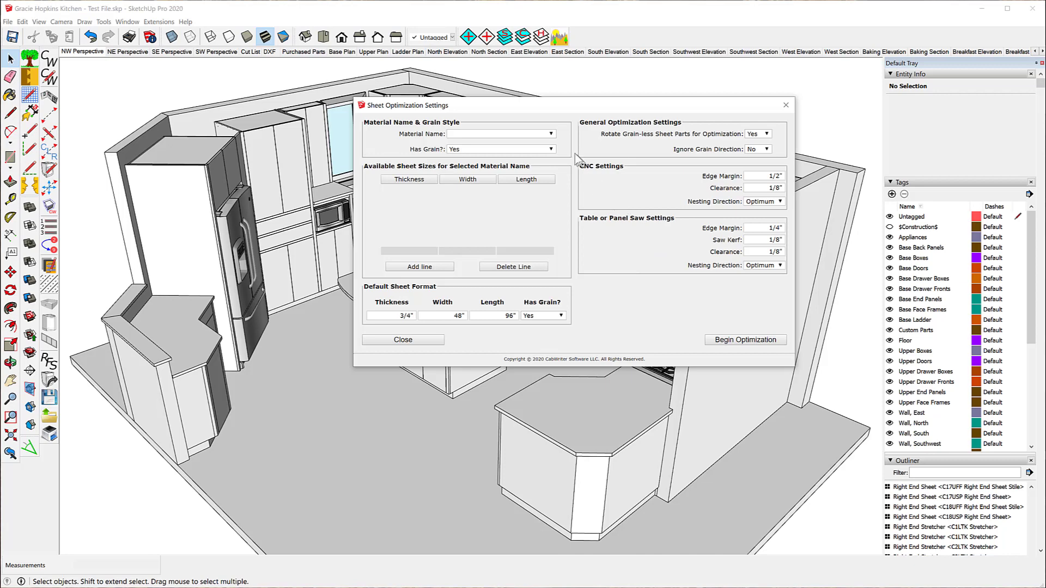
- Choose Maple Plywood - Pre-Finished as the material for the sheet size settings
left_click(551, 134)
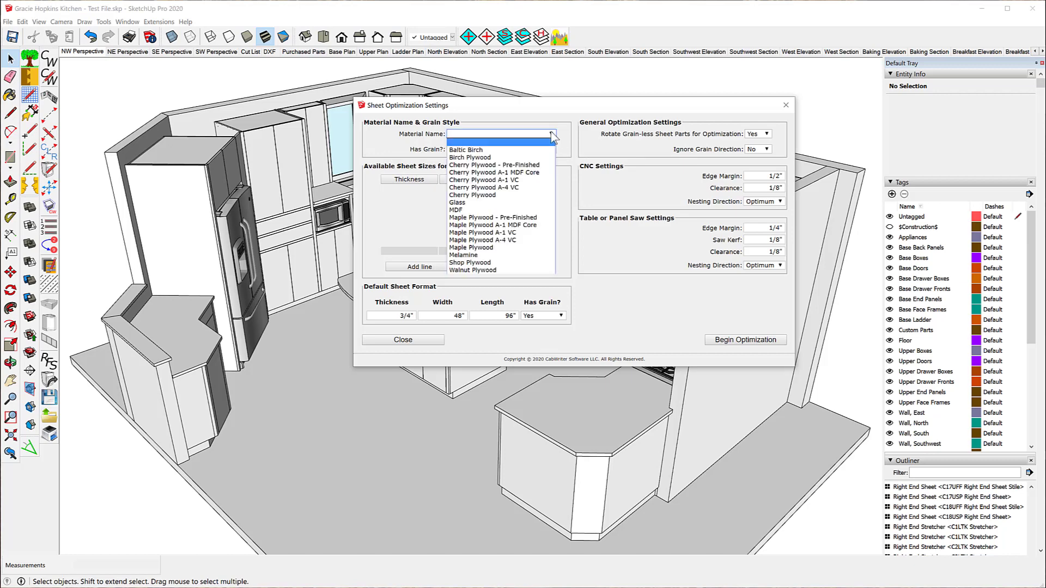
left_click(475, 219)
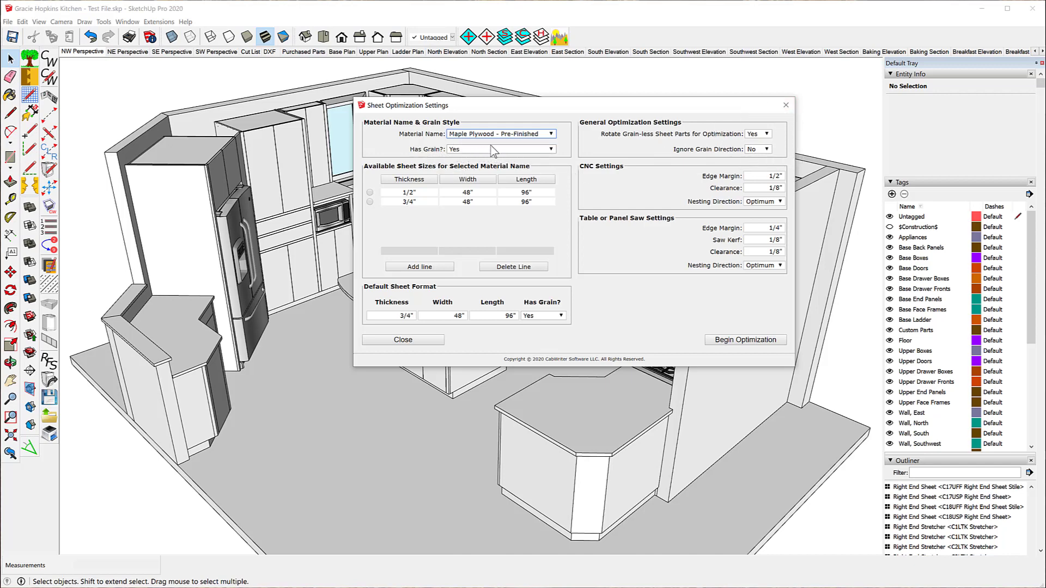
- Choose MDF as the material and set its Has Grain option to No
left_click(550, 134)
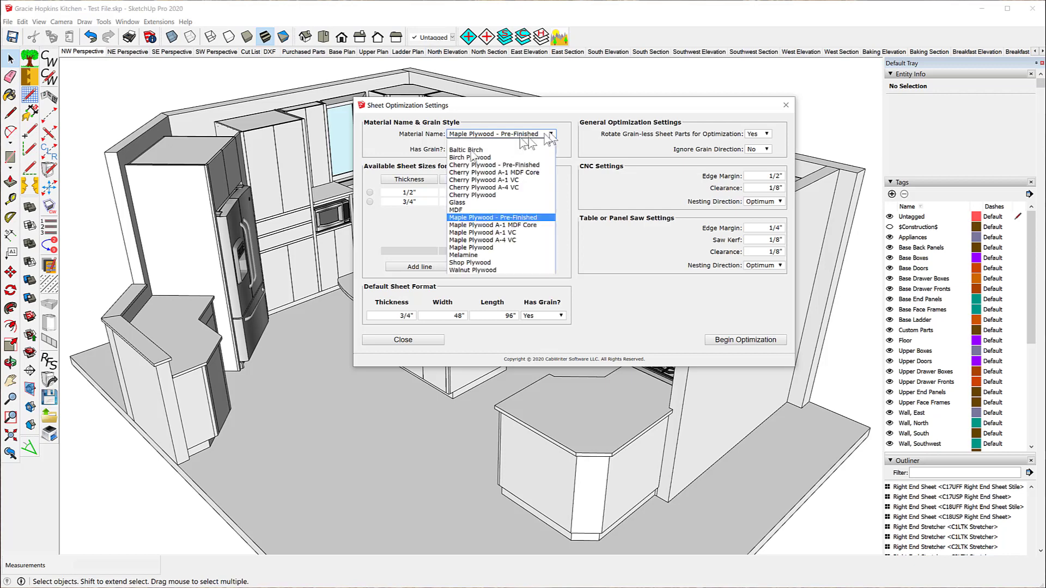
left_click(474, 210)
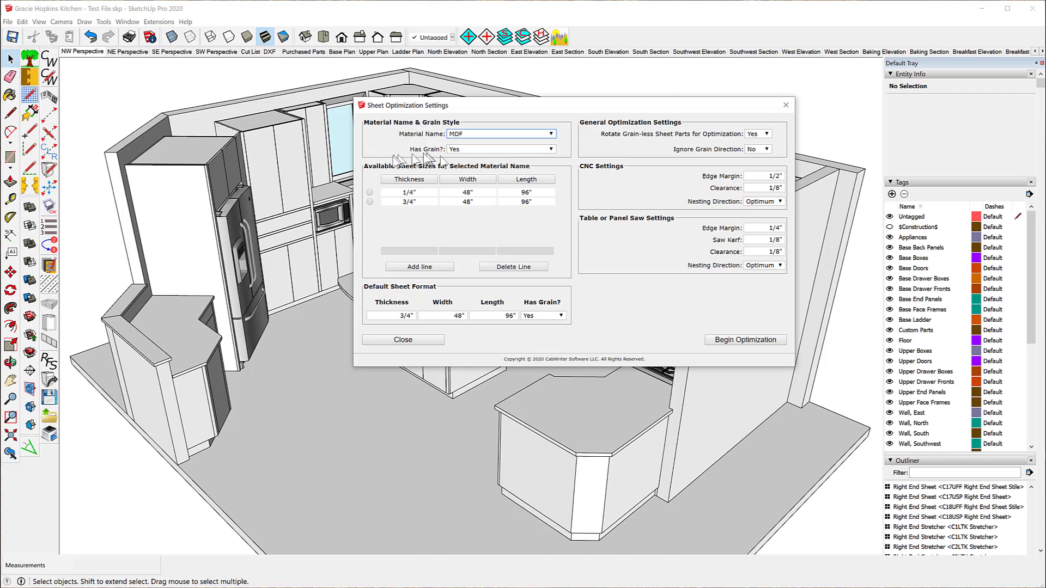
left_click(552, 150)
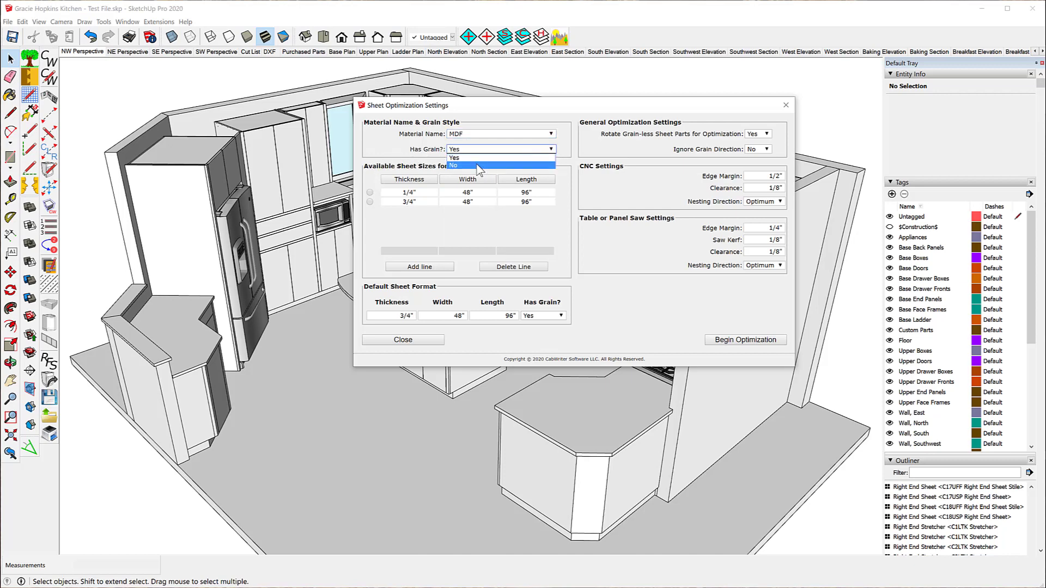
left_click(478, 166)
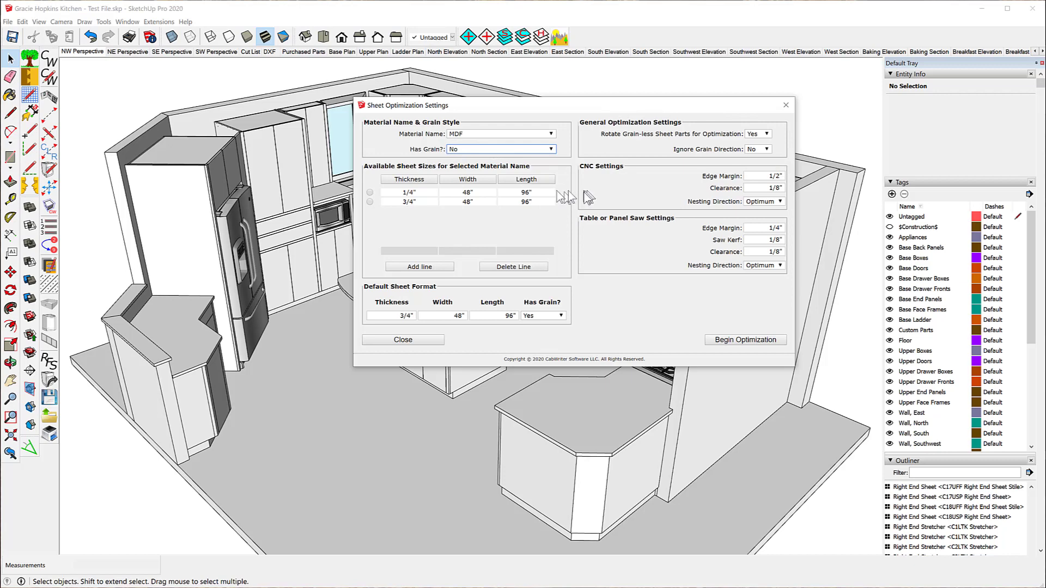
- Review the grain setting and available sheet sizes of Maple Plywood - Pre-Finished, Maple Plywood and MDF
left_click(552, 134)
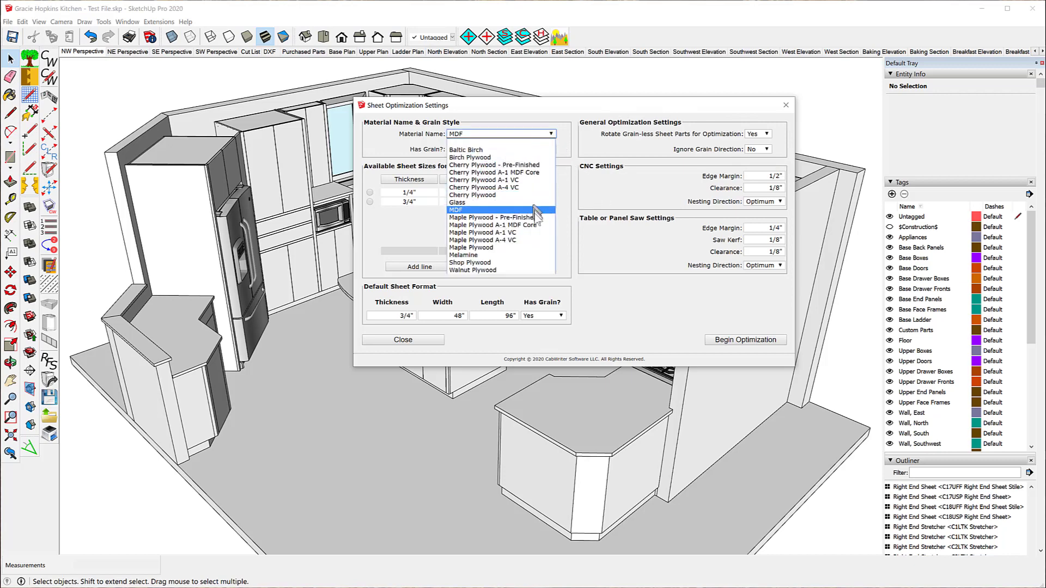
left_click(508, 218)
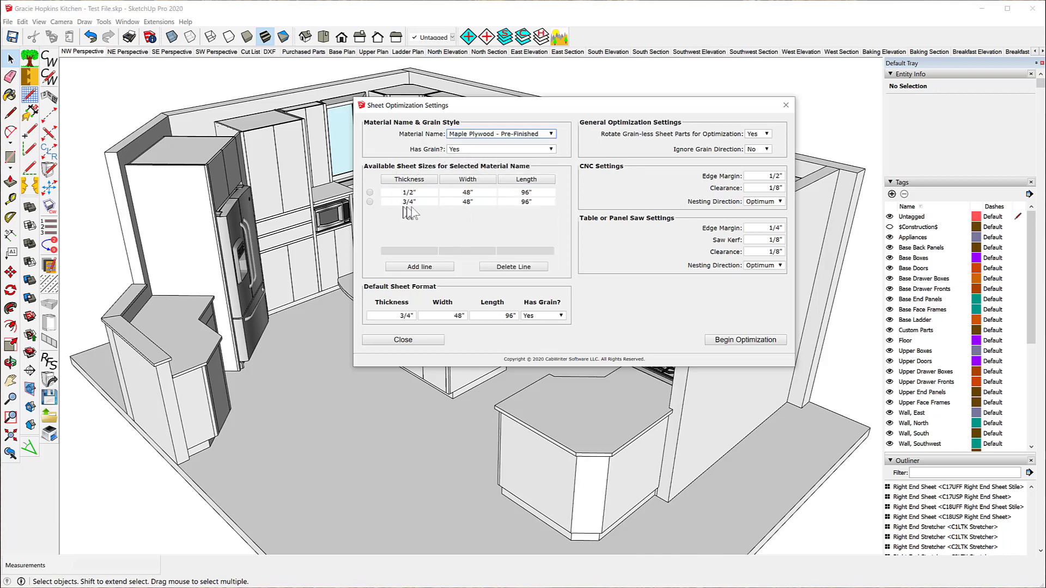
left_click(552, 136)
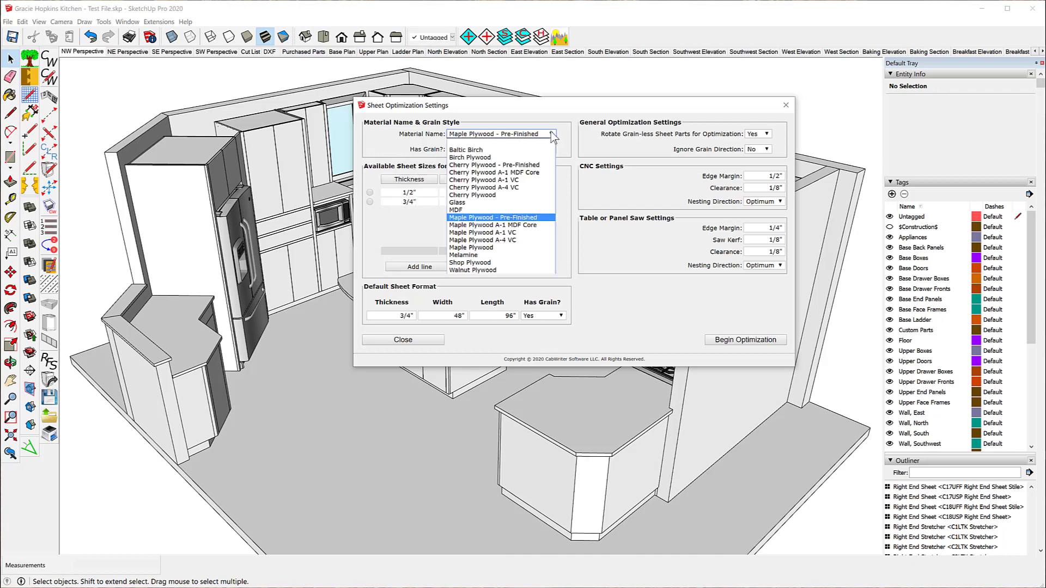
left_click(473, 248)
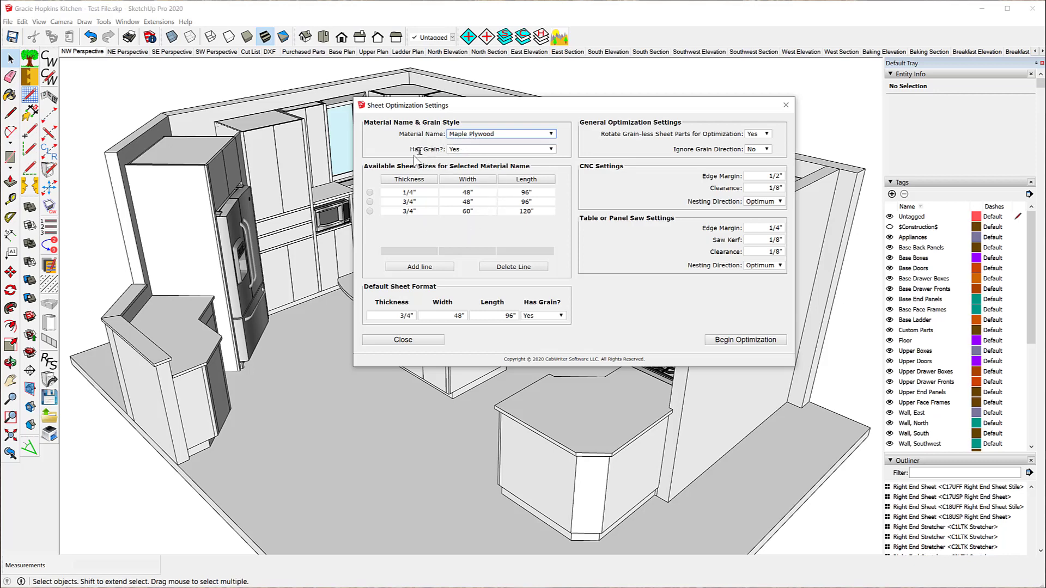
left_click(554, 136)
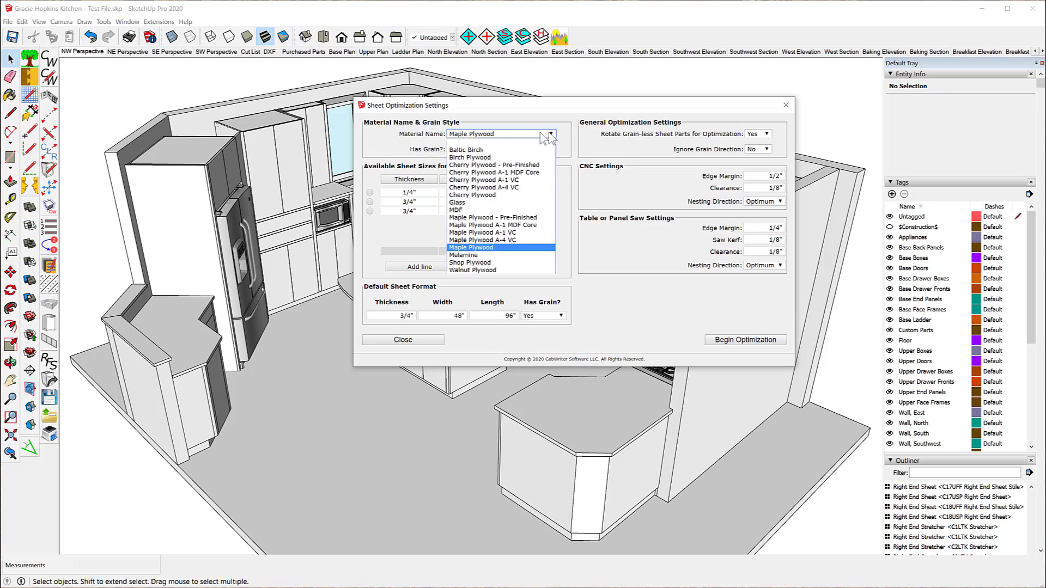
left_click(467, 211)
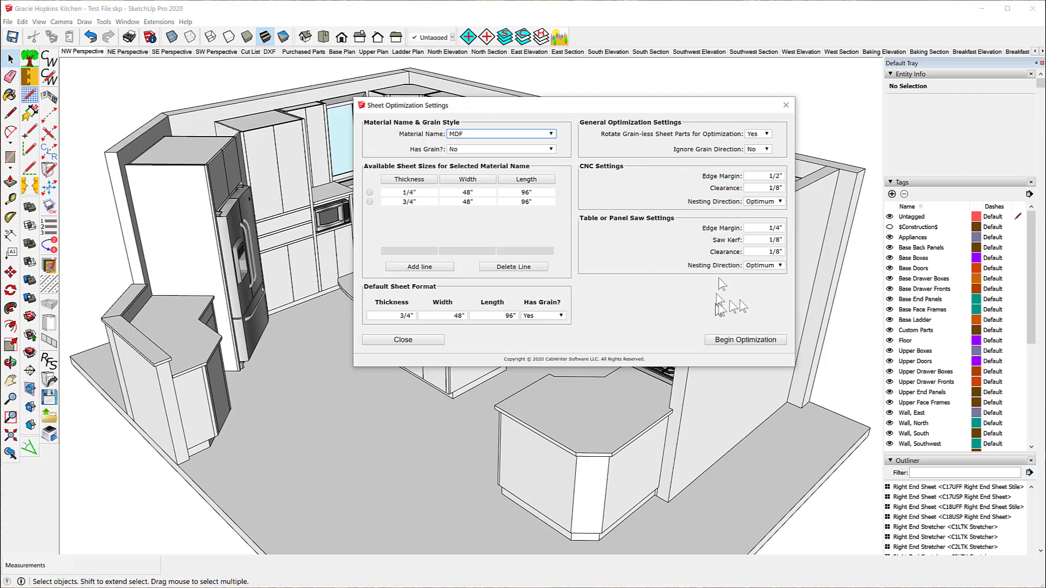
- Run the sheet optimization and display the diagrams for the 3/4" x 48" x 96" format of Maple Plywood - Pre-Finished
left_click(734, 340)
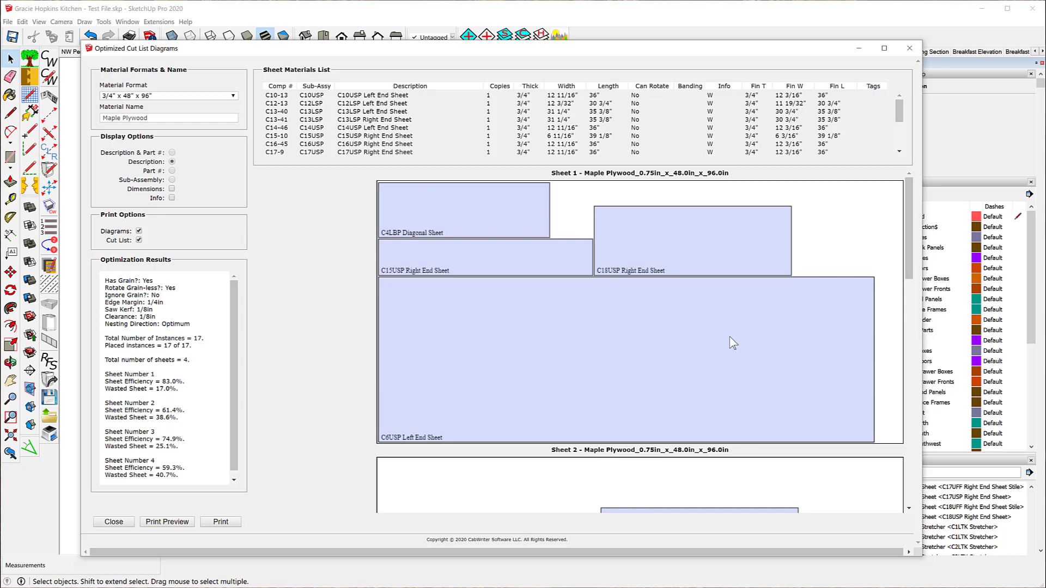
left_click(234, 97)
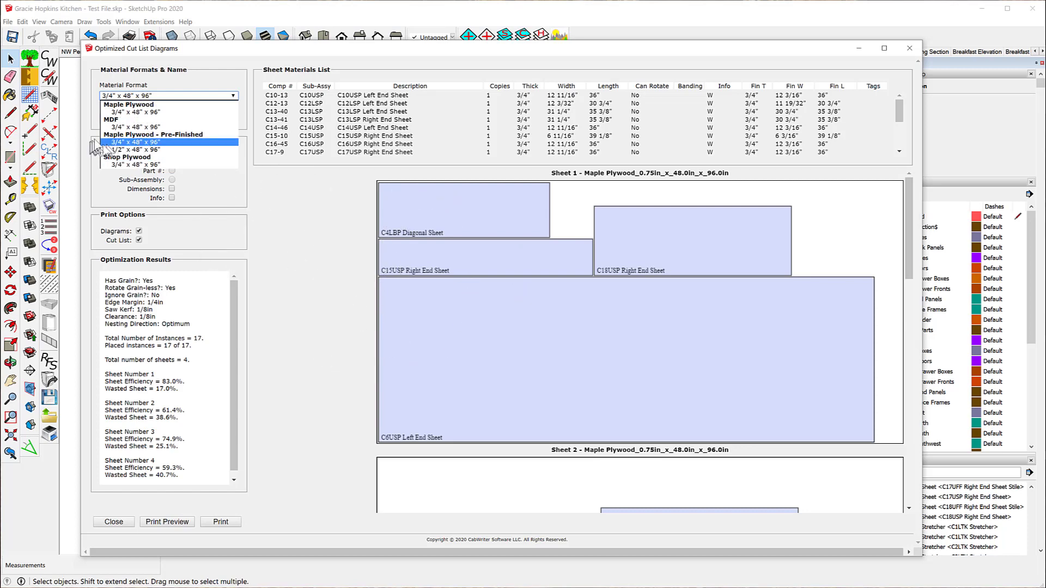
left_click(173, 142)
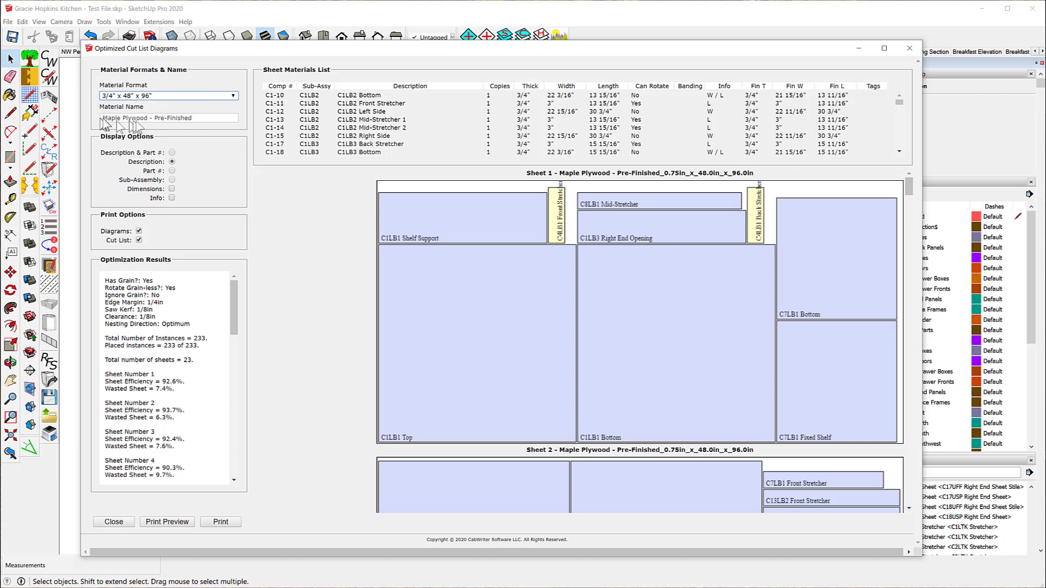
- Compare the part label options, then label the diagram parts by sub-assembly with dimensions and info shown
left_click(172, 154)
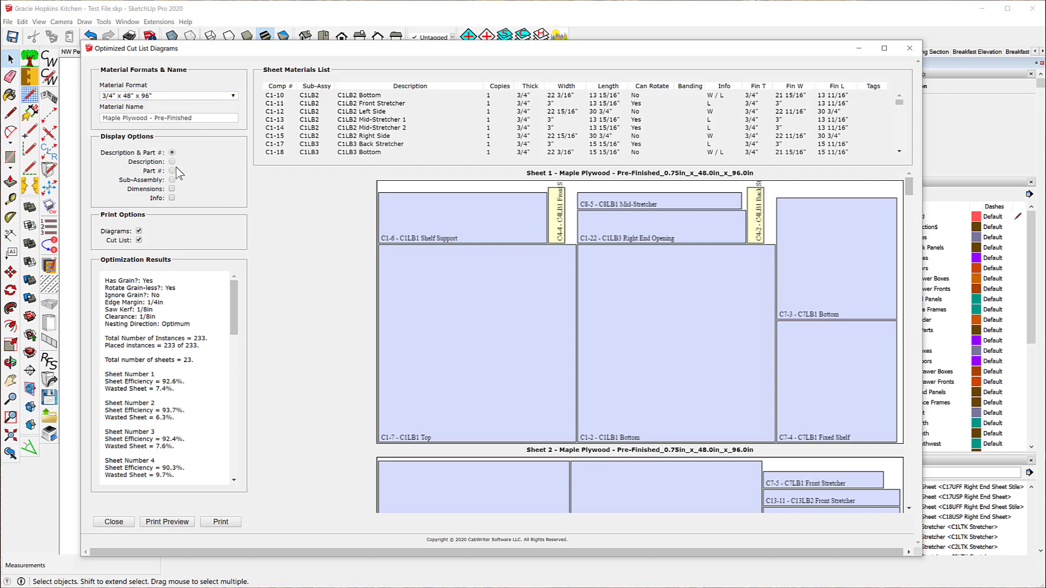
left_click(172, 162)
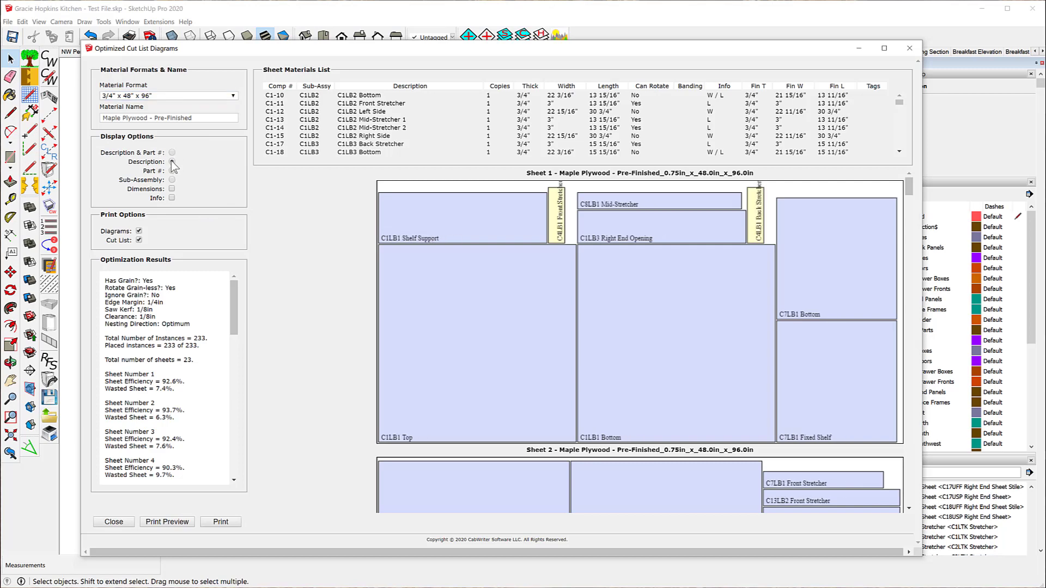
left_click(172, 171)
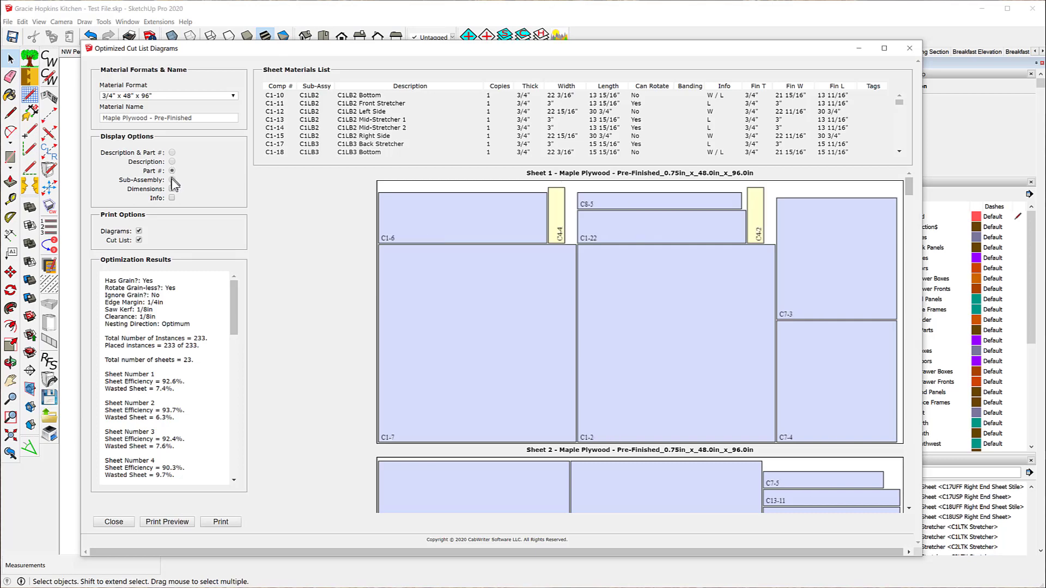
left_click(172, 179)
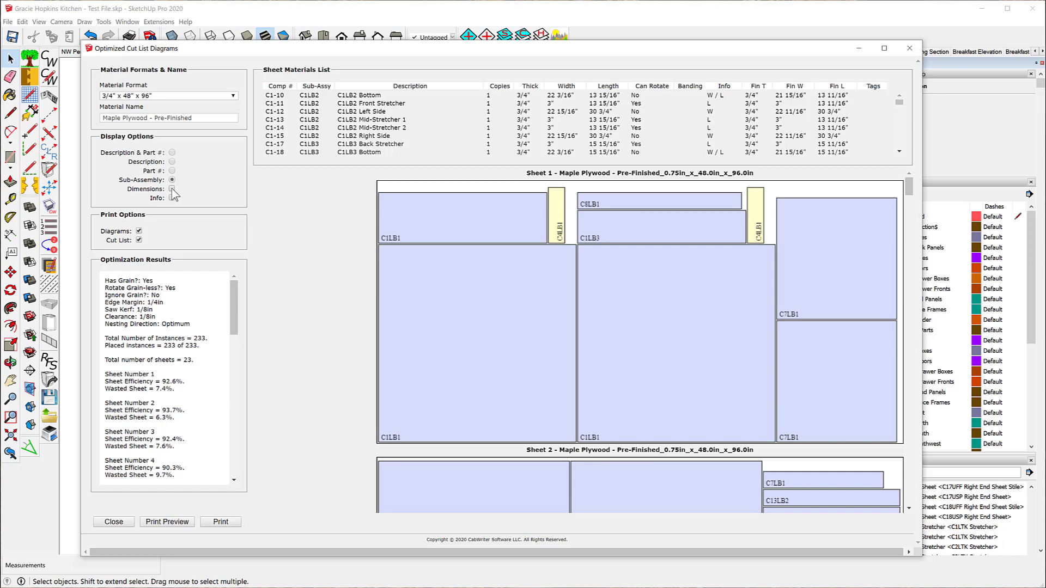
left_click(173, 189)
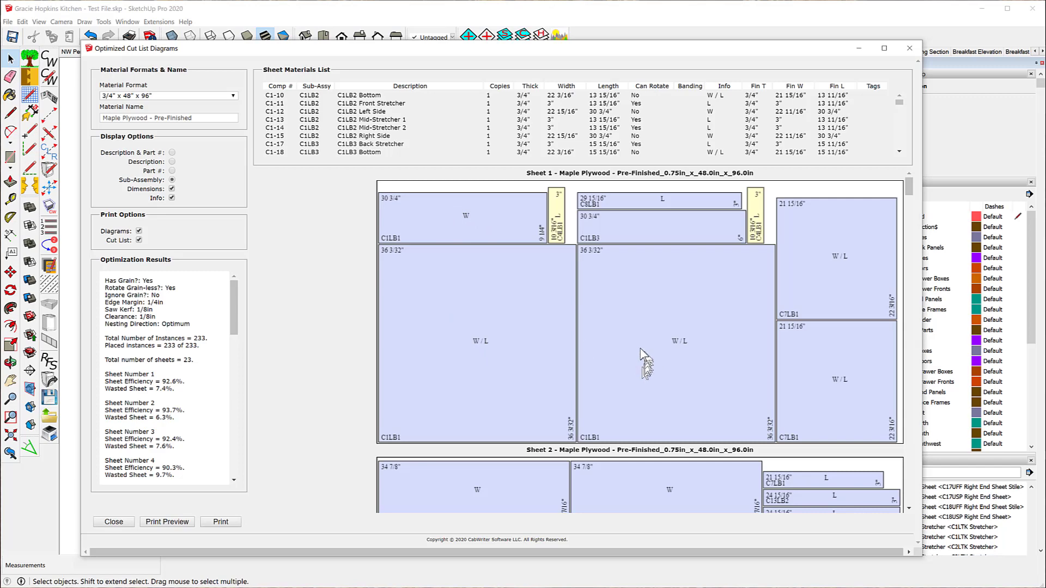
- Locate Sheet 1's C1LB1 Bottom part in the materials list and browse the print preview of the cut list and diagrams
left_click(658, 308)
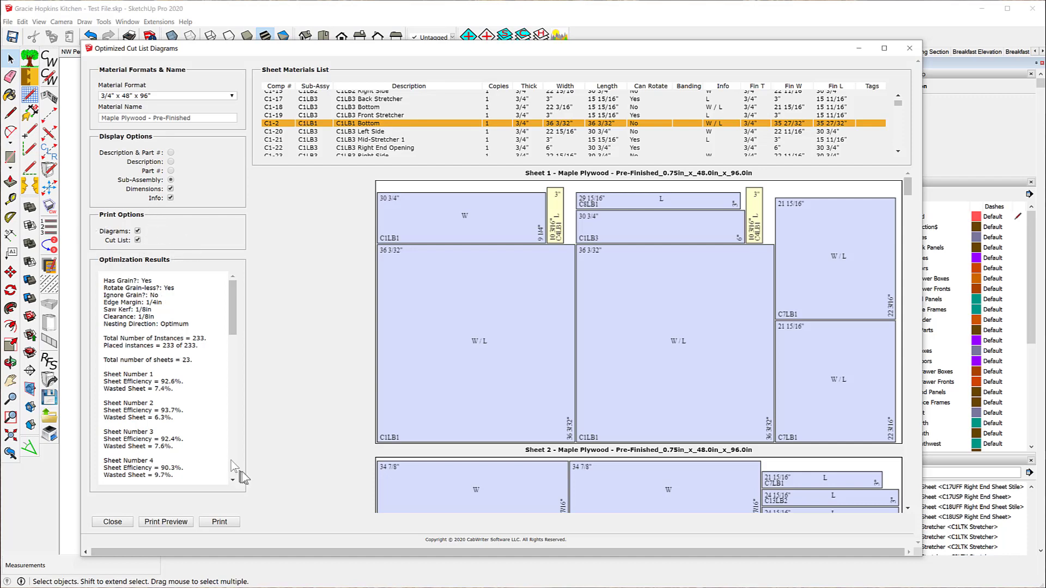
left_click(166, 522)
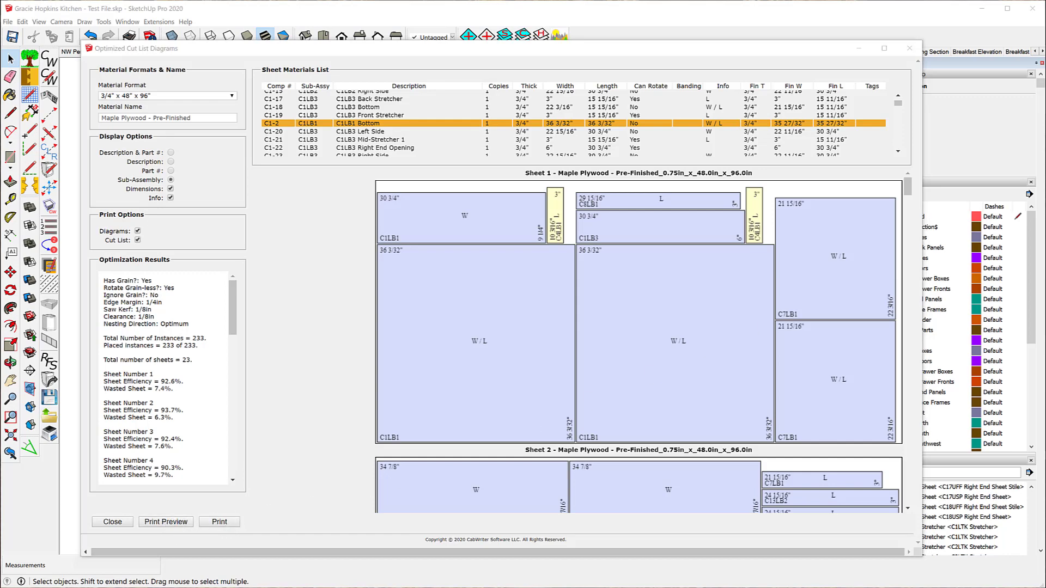
left_click_drag(1045, 93, 433, 76)
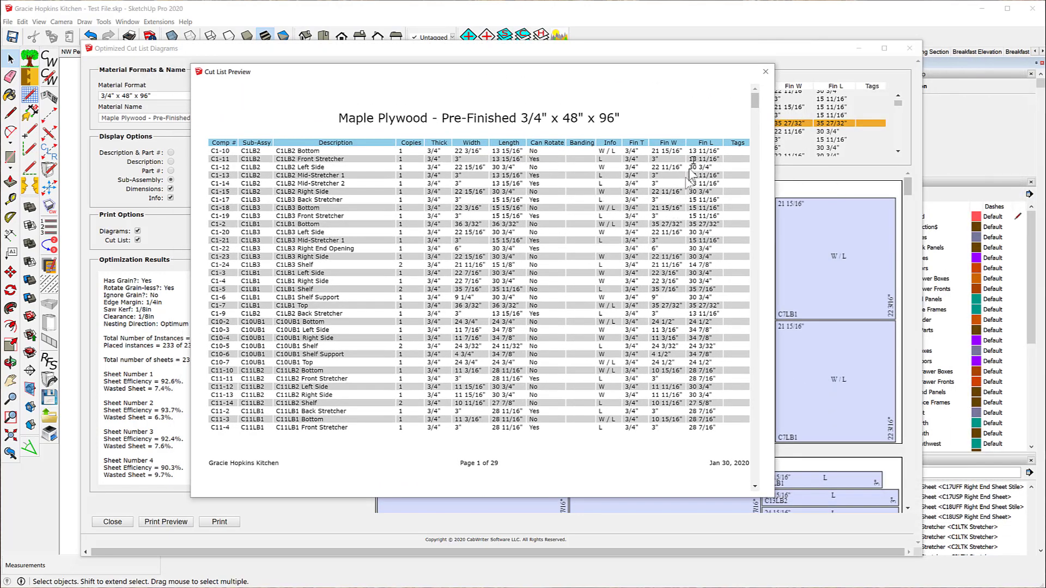
left_click_drag(755, 106, 774, 334)
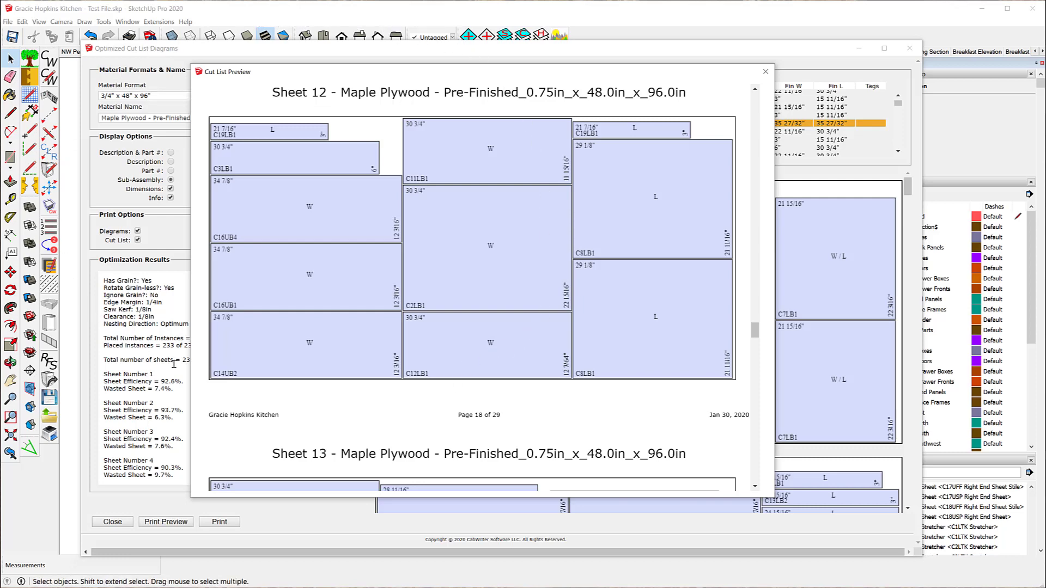
- Check the print options for the cut list, pick Microsoft Print to PDF as the printer and cancel printing
left_click(219, 522)
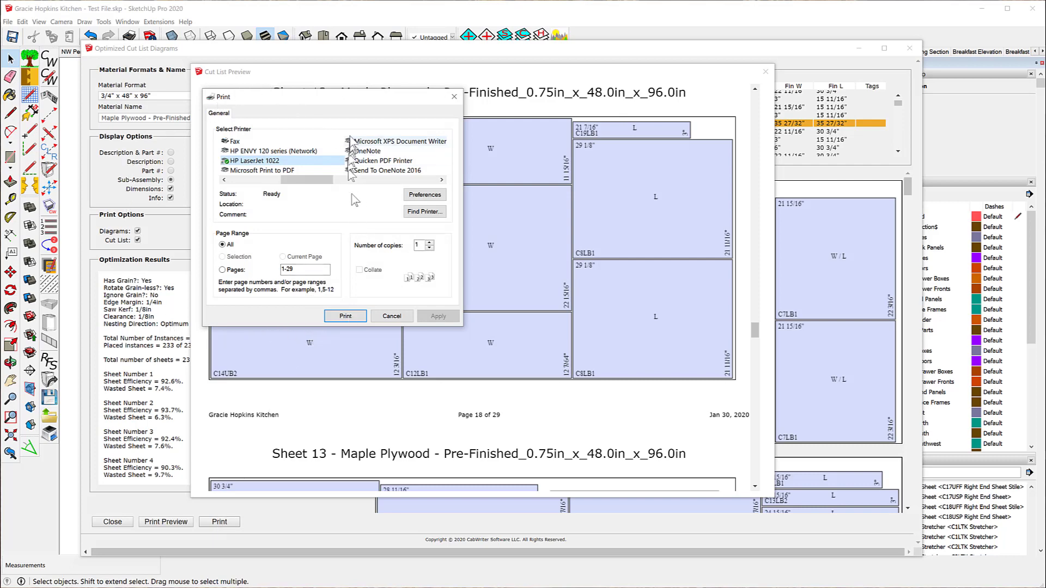
left_click(245, 171)
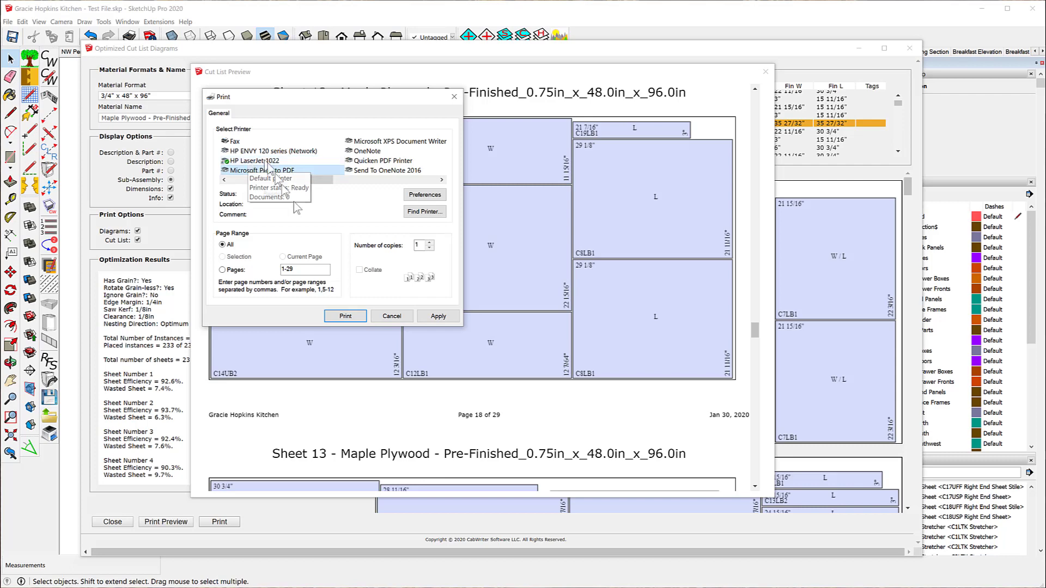
left_click(391, 316)
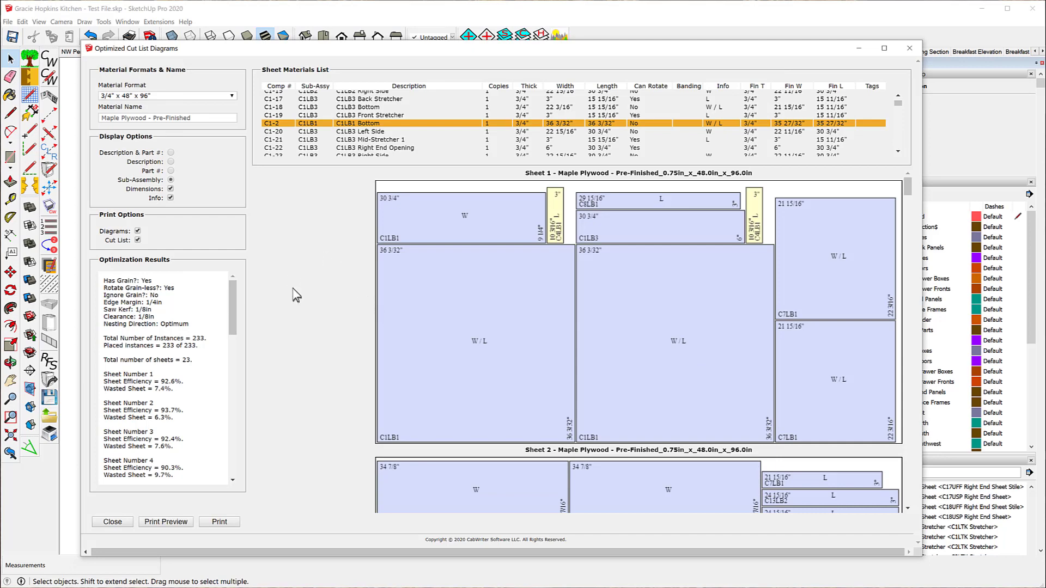
- Display the 3/4" x 48" x 96" Shop Plywood diagrams and review the layout of both sheets
left_click(232, 97)
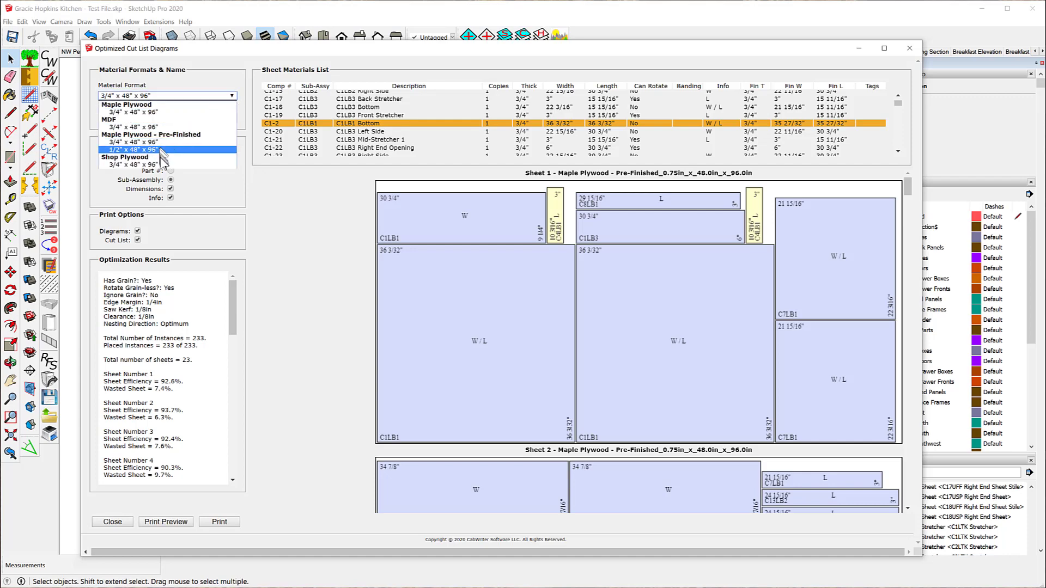
left_click(160, 165)
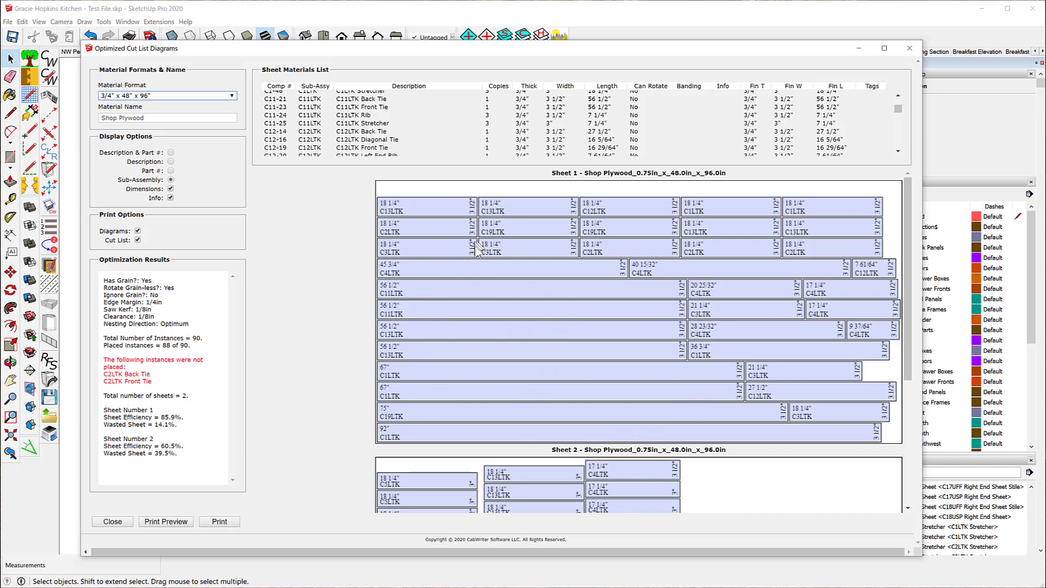
scroll(535, 276, "down", 4)
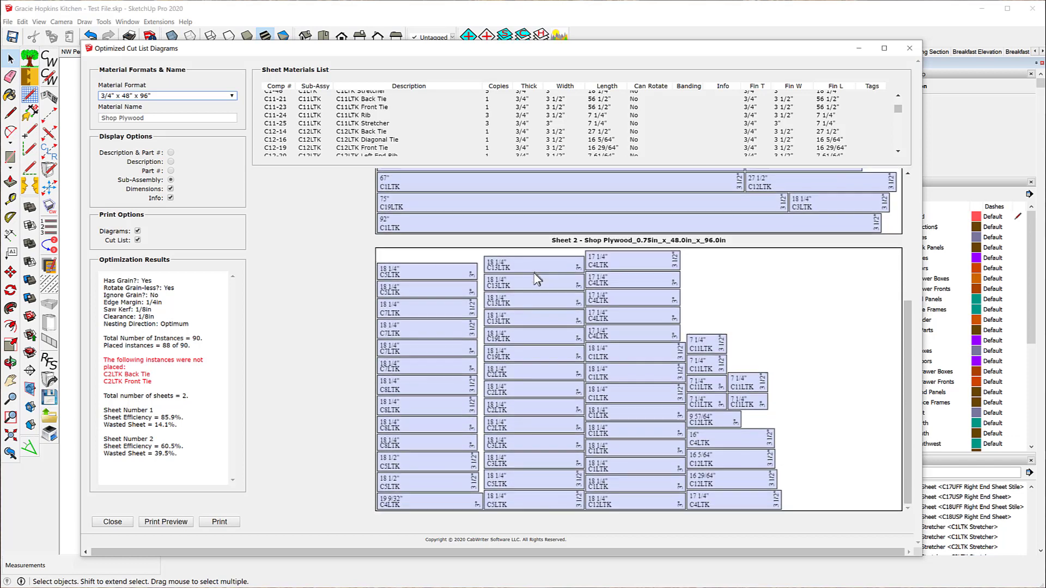
scroll(574, 388, "up", 3)
scroll(574, 388, "up", 1)
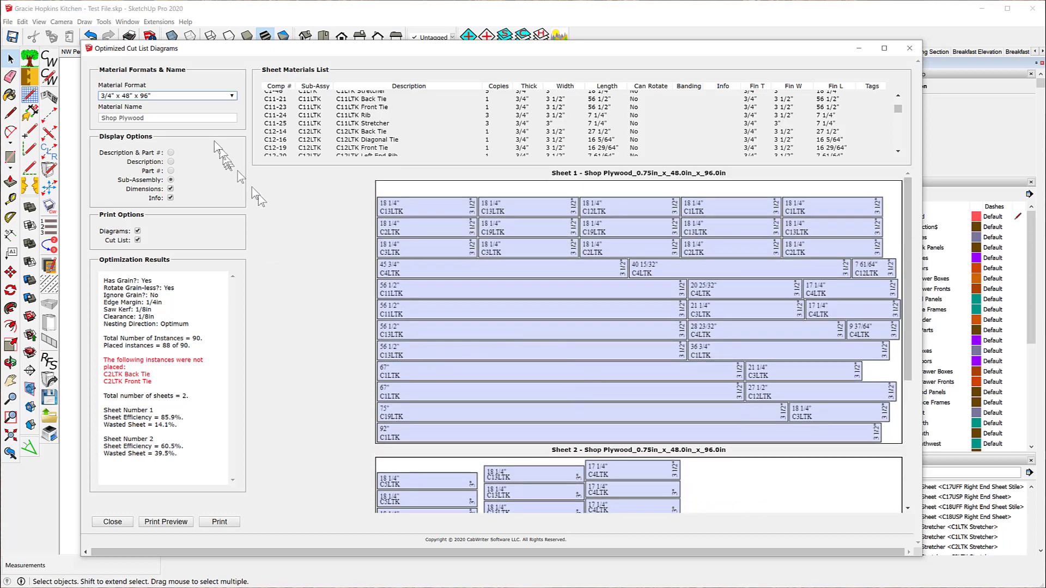
- Display the 1/2" x 48" x 96" Maple Plywood - Pre-Finished diagrams and look over the other material formats
left_click(233, 96)
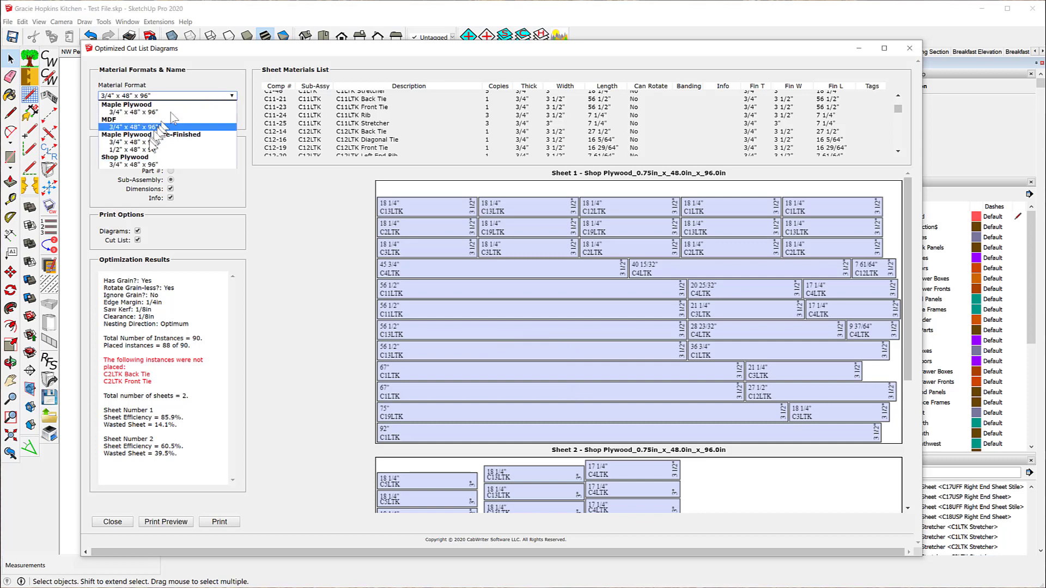
left_click(140, 152)
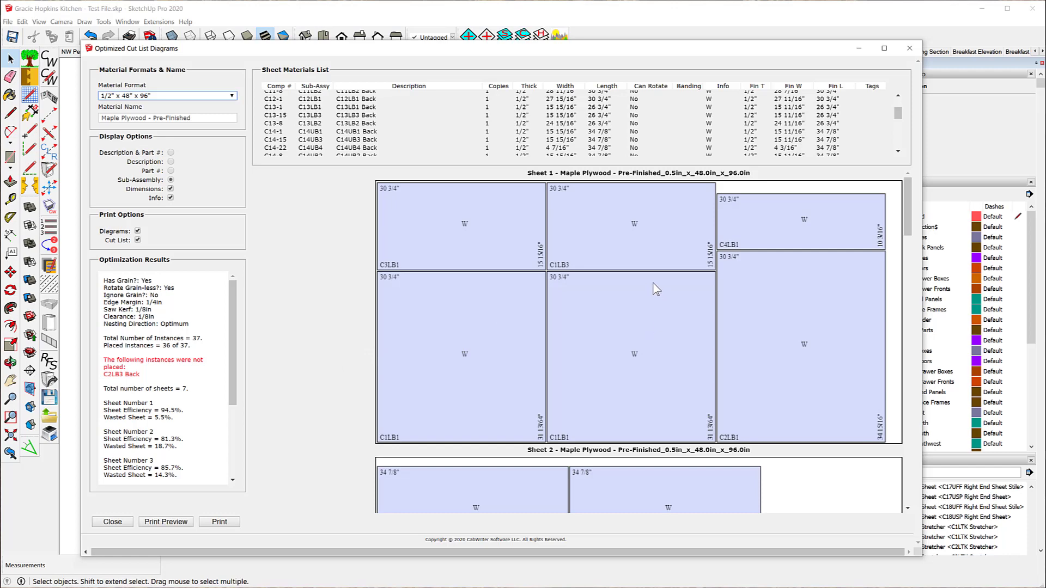
left_click(232, 97)
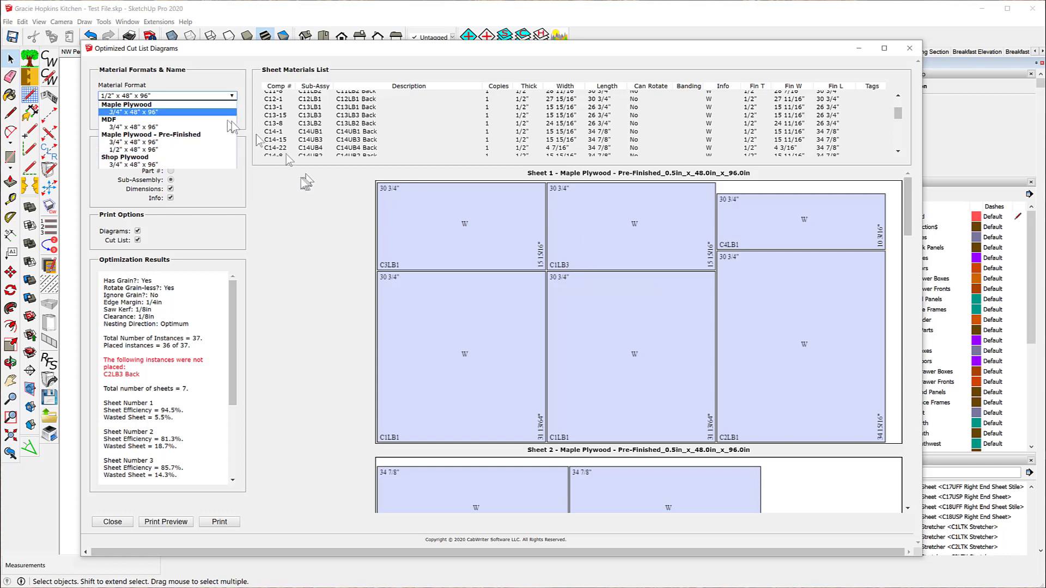
left_click(338, 281)
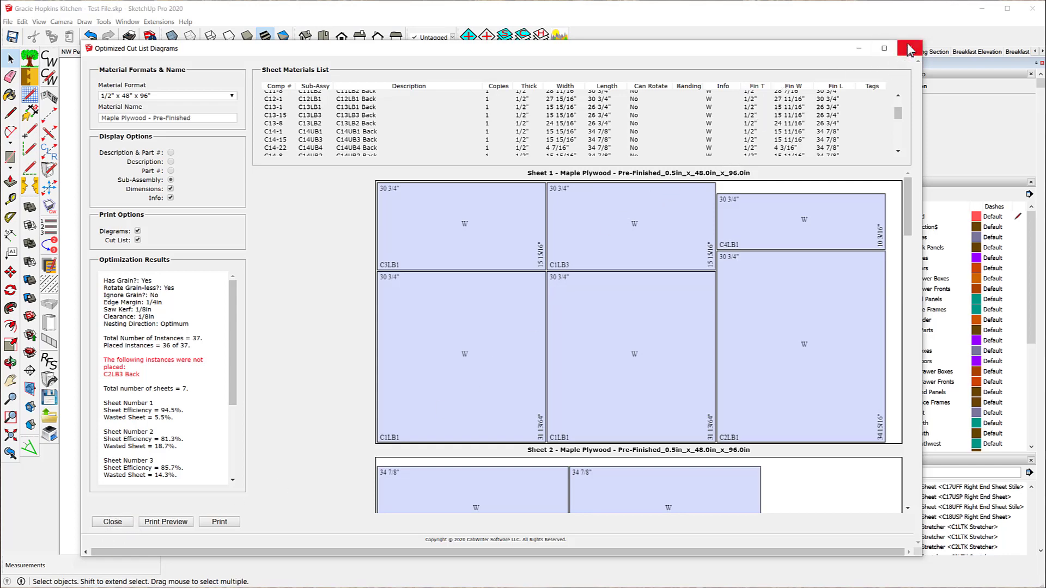
- Close the optimized cut list diagrams and examine the optimized DXF diagrams for 3/4" x 48" x 96" Maple Plywood
left_click(112, 523)
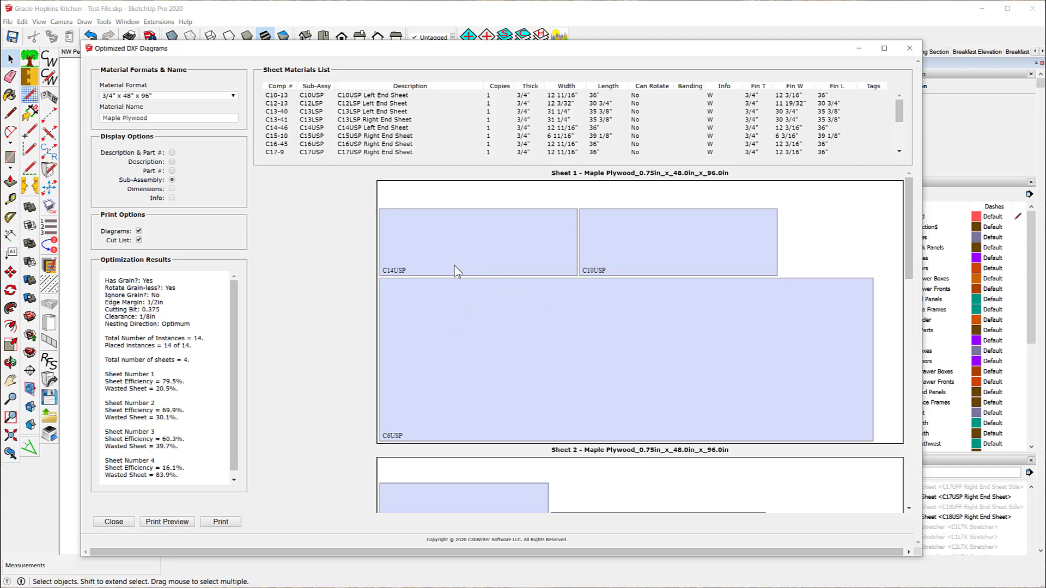
scroll(482, 294, "down", 10)
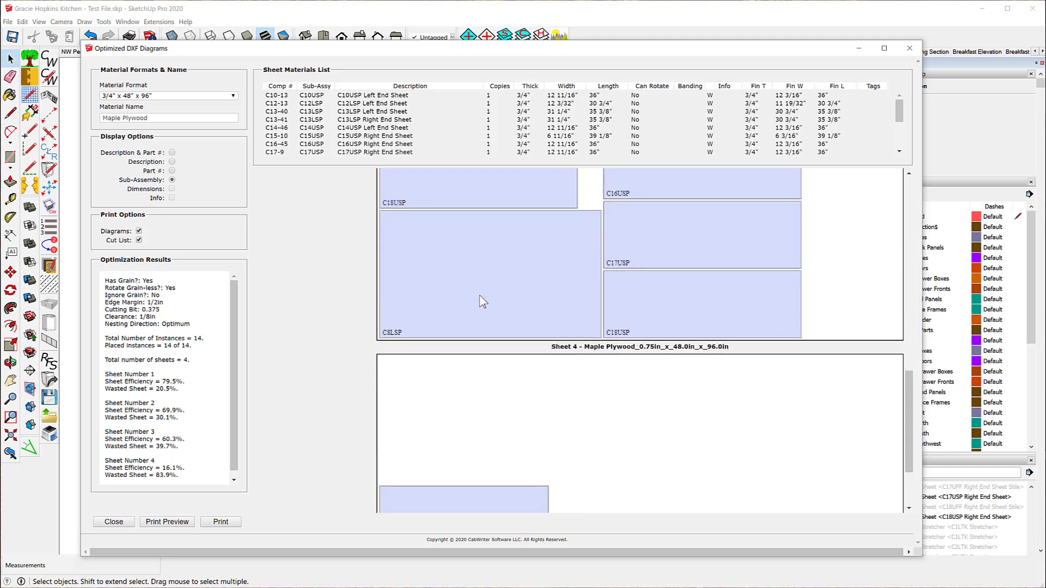
- Compare the part layouts across the 3/4" x 48" x 96" Maple Plywood DXF sheets, from the last sheet back to sheet 2
scroll(483, 302, "down", 2)
scroll(460, 345, "up", 12)
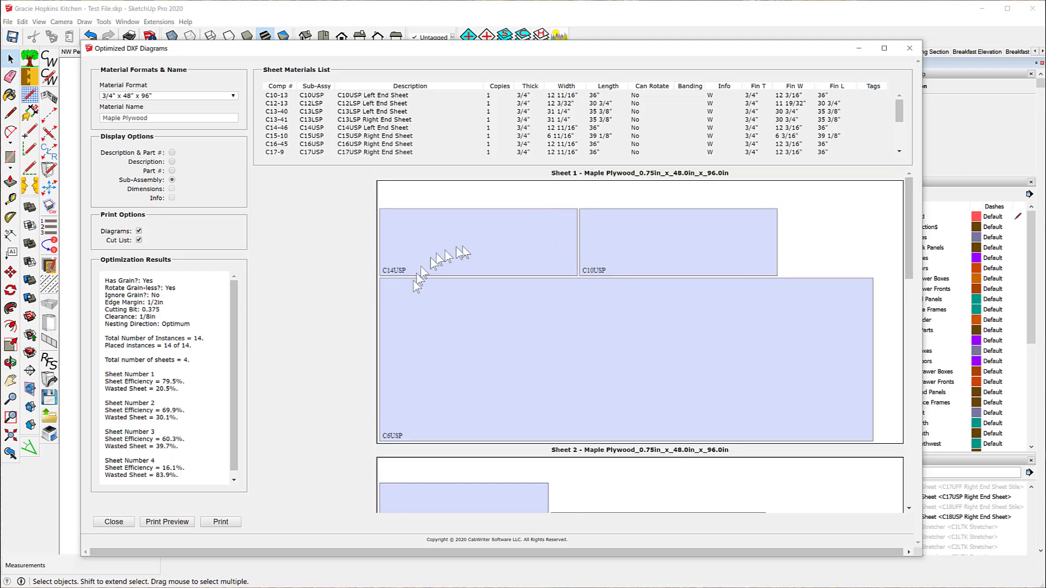
scroll(502, 277, "down", 4)
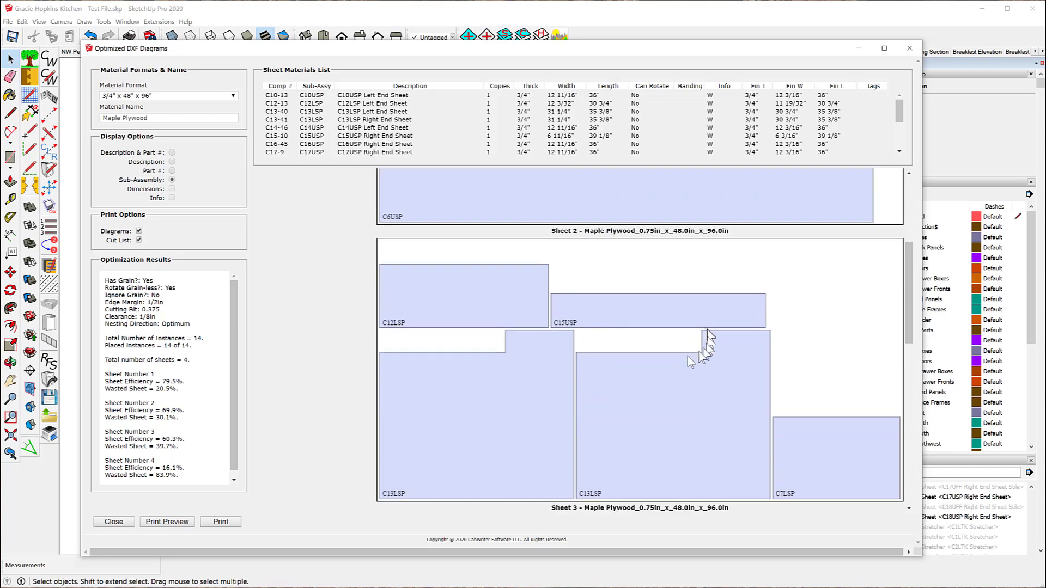
- Display the 3/4" x 48" x 96" Maple Plywood - Pre-Finished DXF diagrams and review the successive sheet layouts
left_click(234, 96)
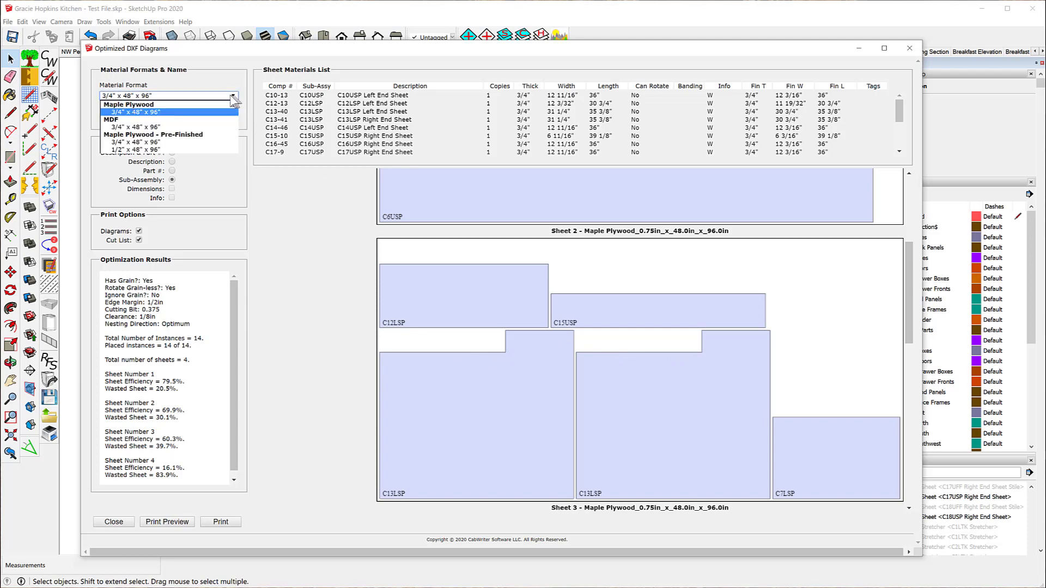
left_click(167, 143)
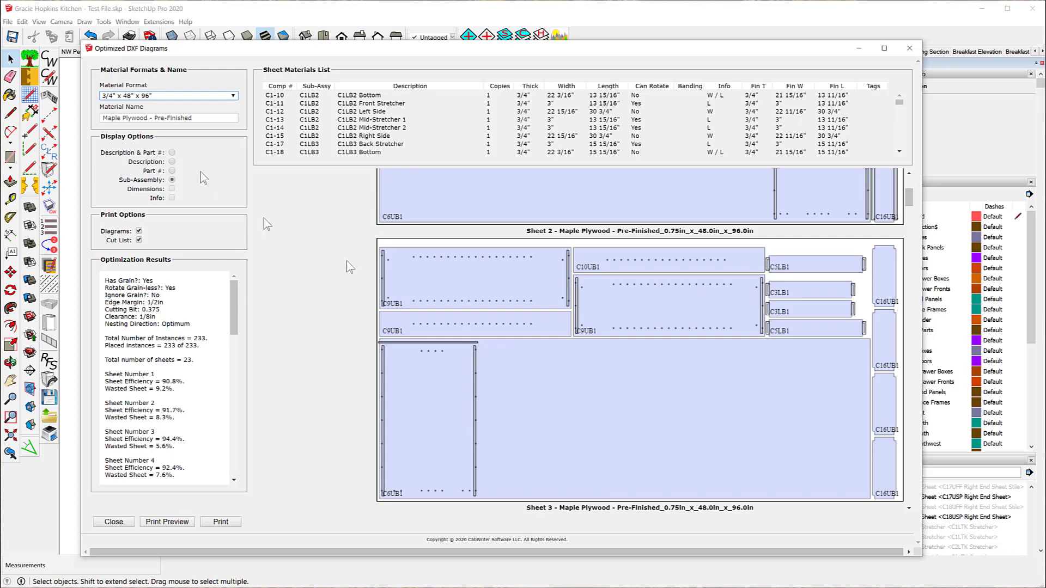
scroll(566, 322, "down", 8)
scroll(531, 298, "down", 10)
scroll(530, 298, "down", 5)
scroll(531, 304, "up", 5)
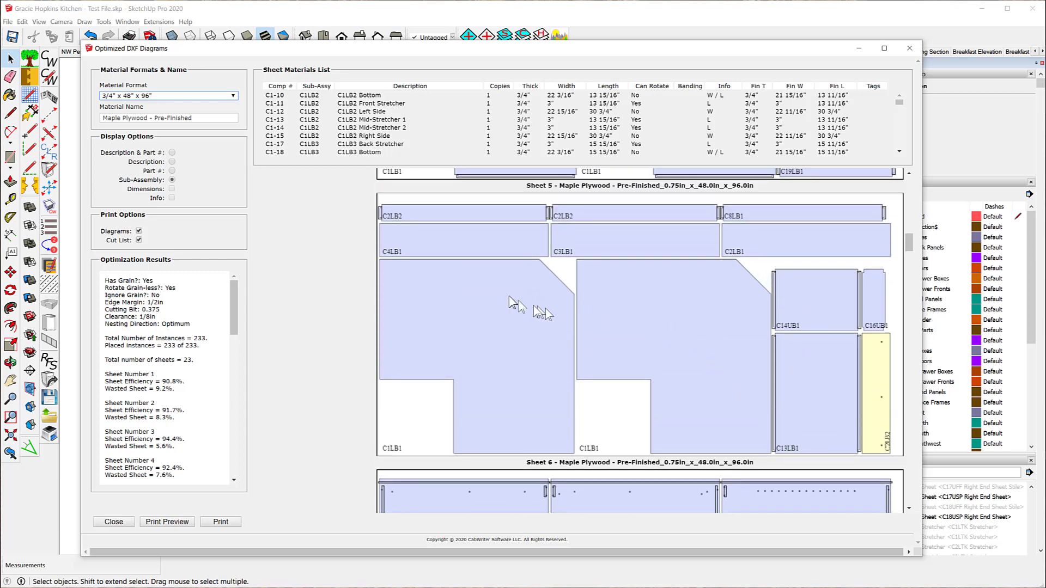
scroll(509, 296, "down", 10)
scroll(508, 299, "down", 15)
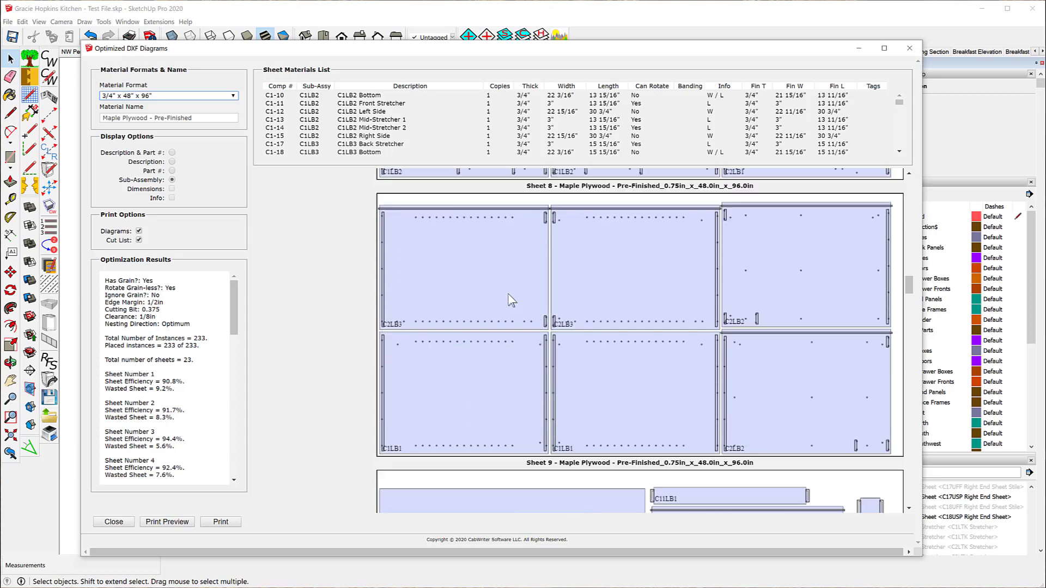
scroll(510, 298, "down", 12)
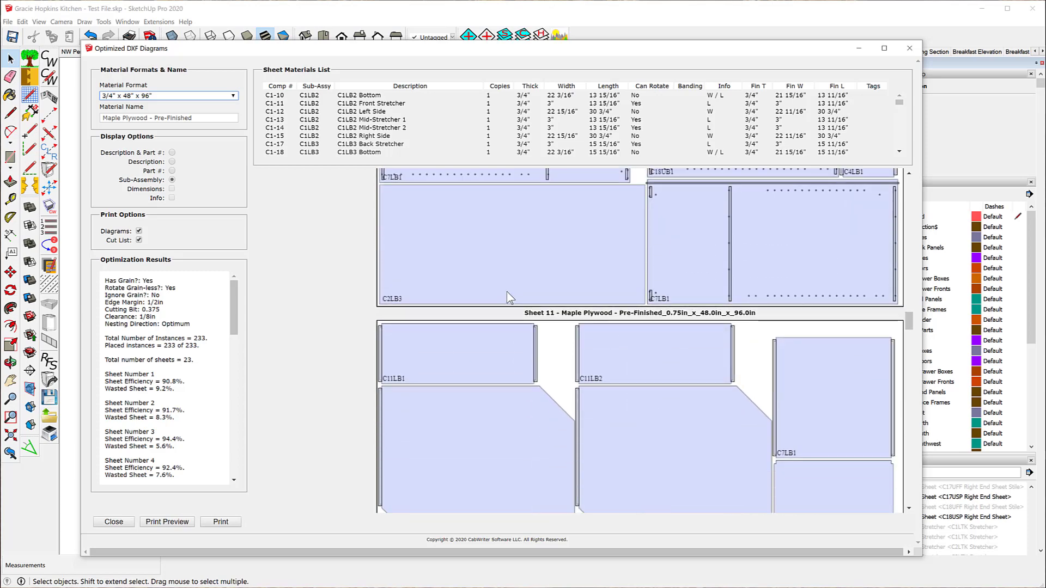
- Return to sheet 1 and select the notched C2LB1 part to locate it in the sheet materials list
scroll(510, 298, "up", 2)
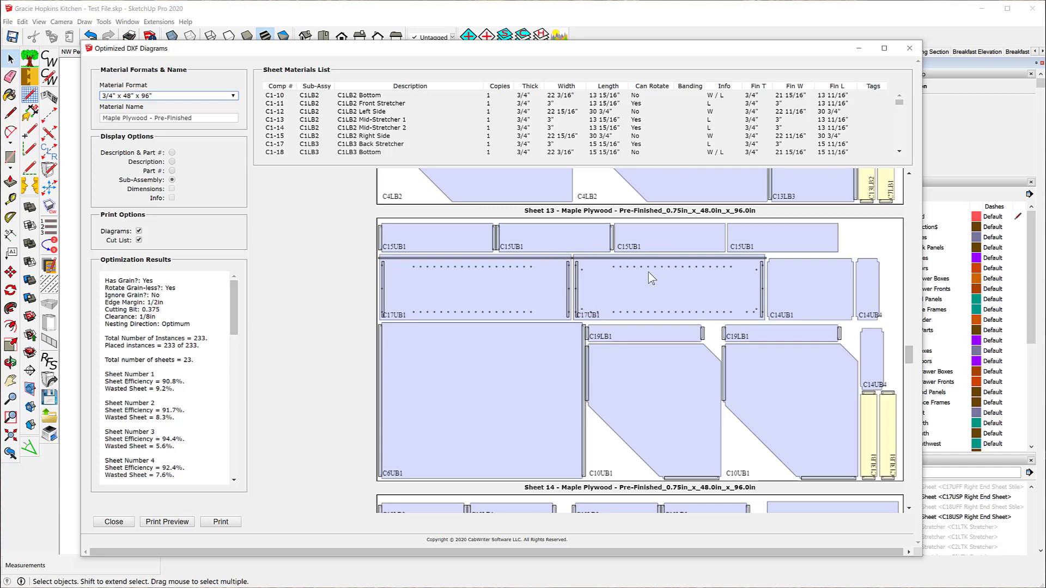
scroll(616, 306, "up", 20)
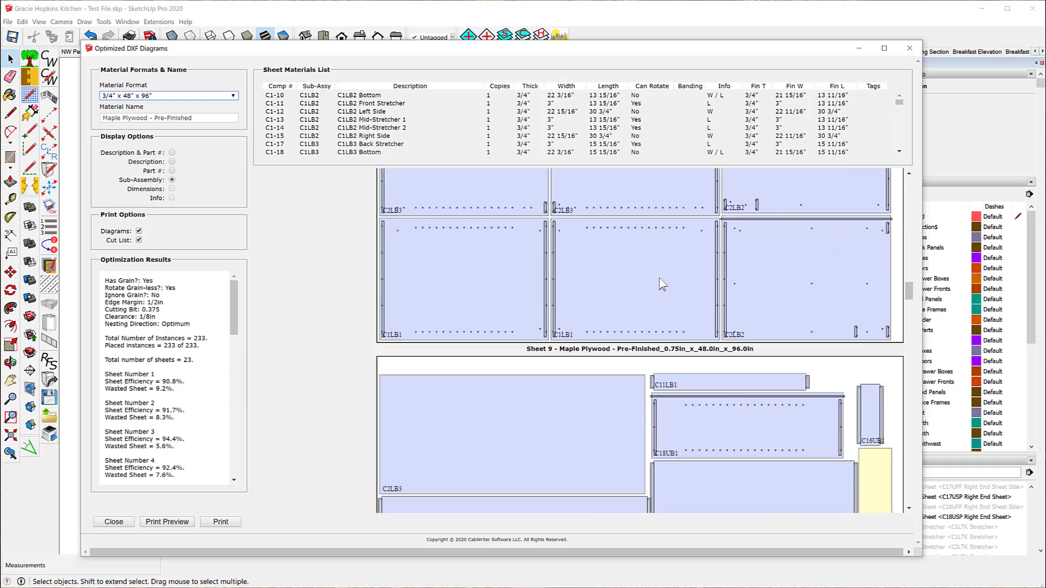
scroll(661, 280, "up", 18)
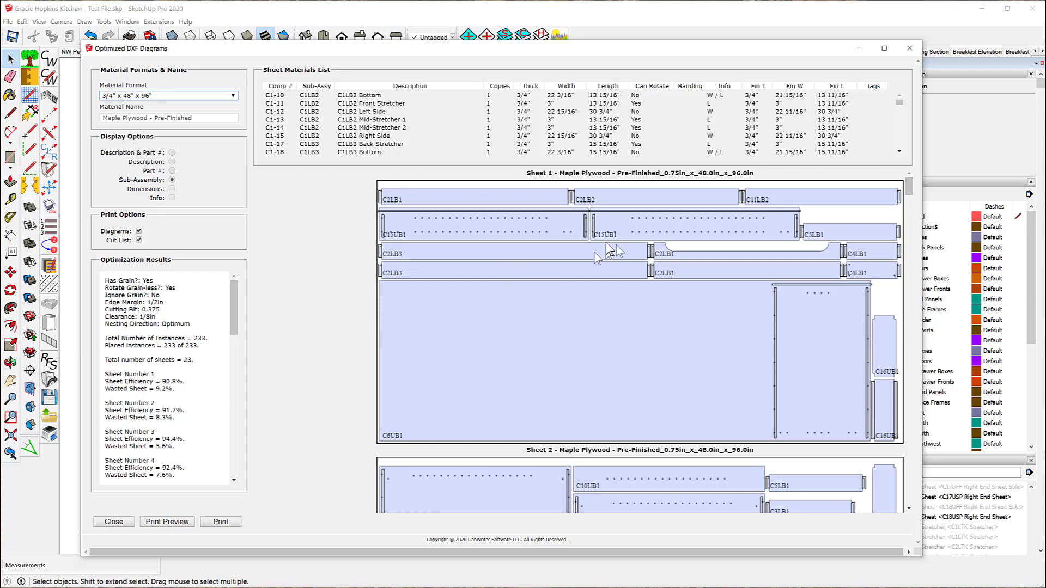
left_click(659, 252)
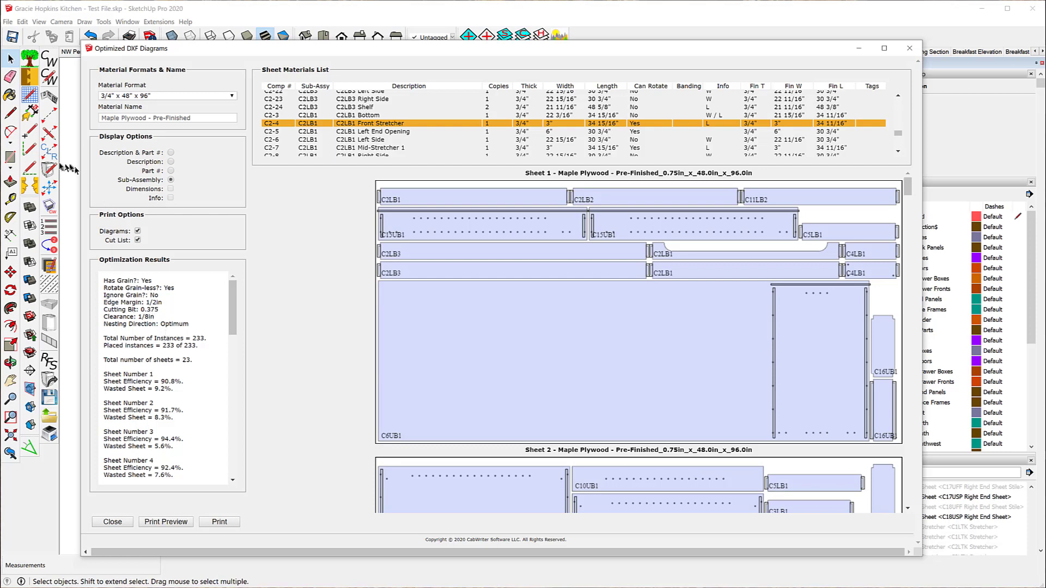
- Examine the CNC Setup settings in CabWriter Settings, including the DXF layer definitions, and close them without changes
left_click(50, 79)
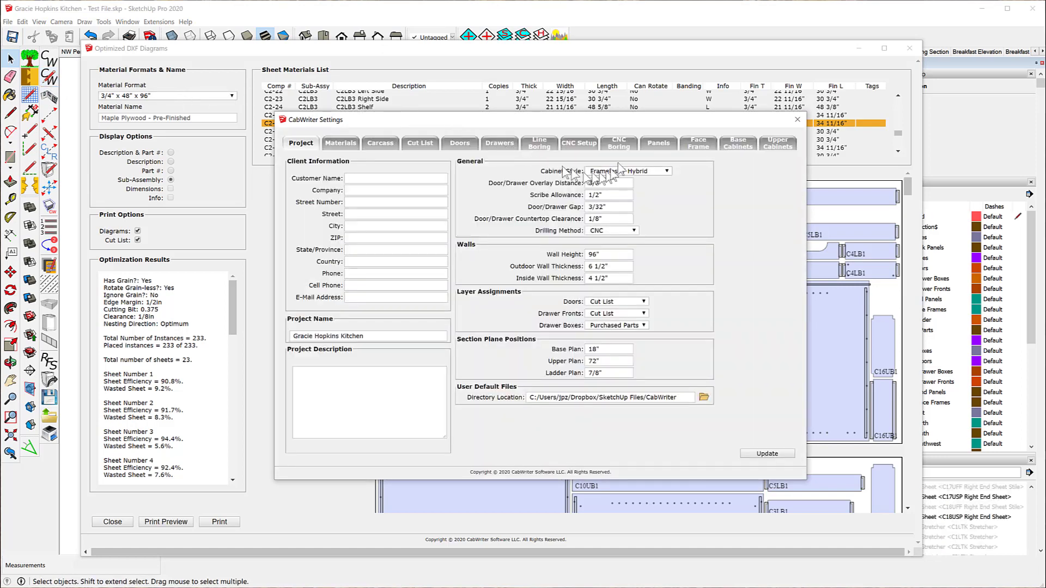
left_click(575, 145)
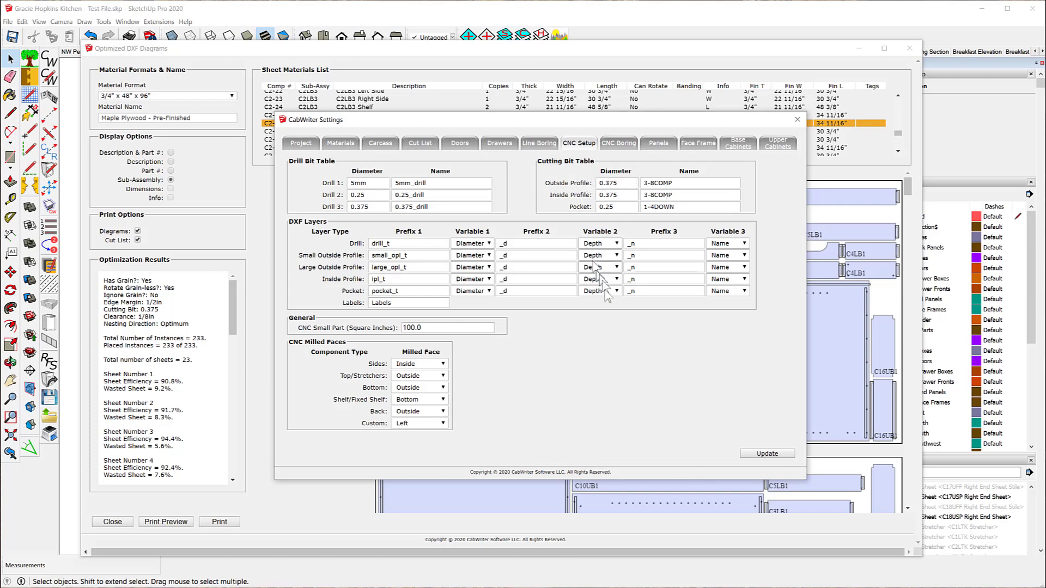
left_click(798, 119)
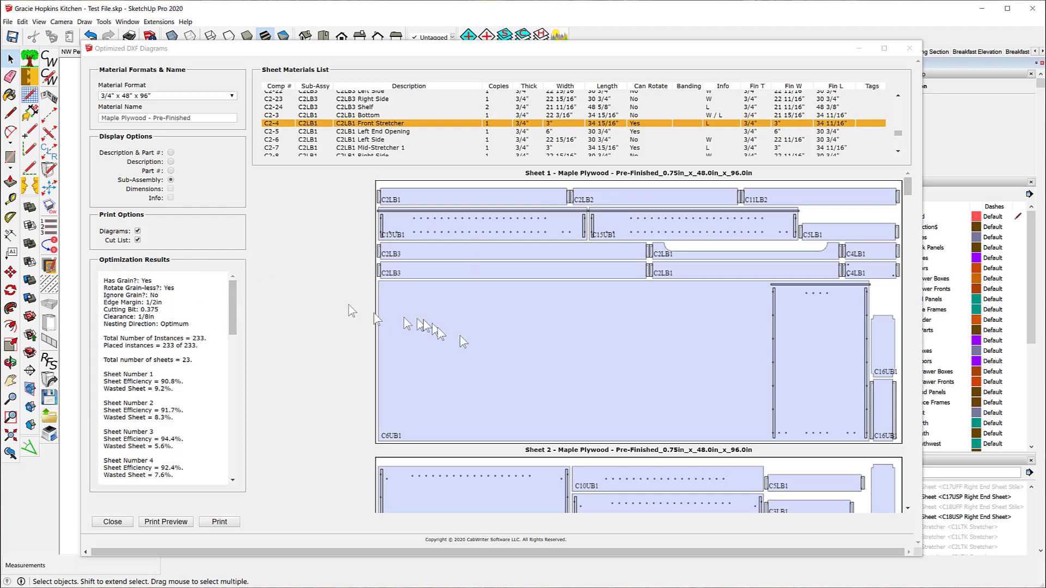
- Preview the Pre-Finished Maple Plywood printout, review its cut list pages and sheet diagrams, and close the preview
scroll(564, 283, "down", 10)
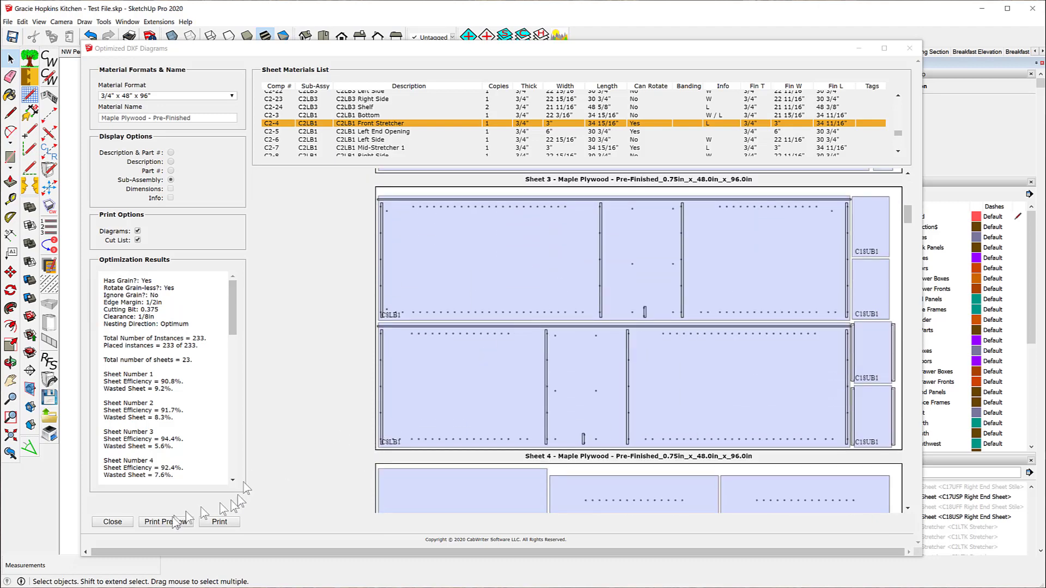
left_click(163, 522)
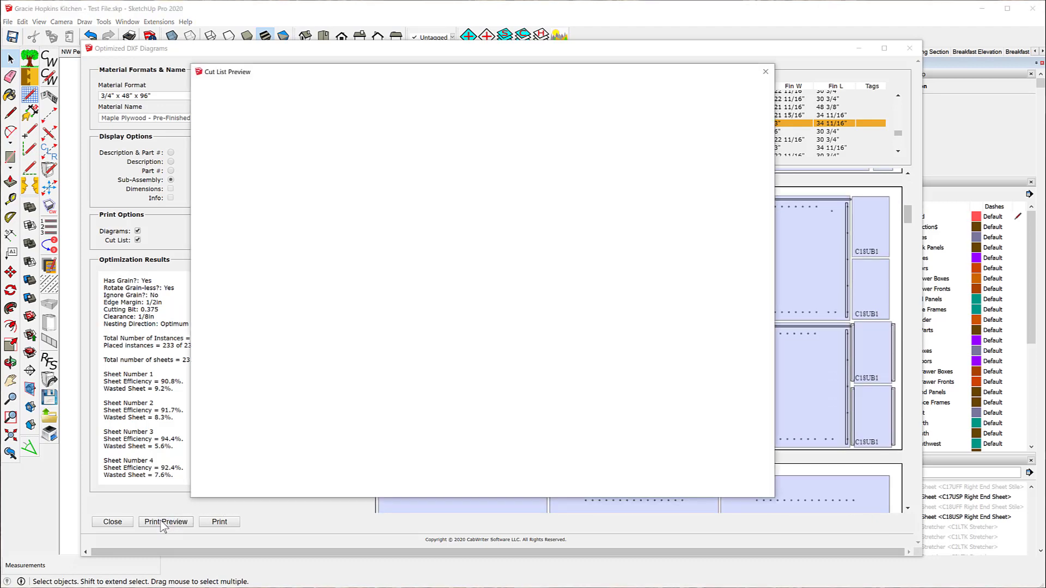
scroll(390, 201, "down", 20)
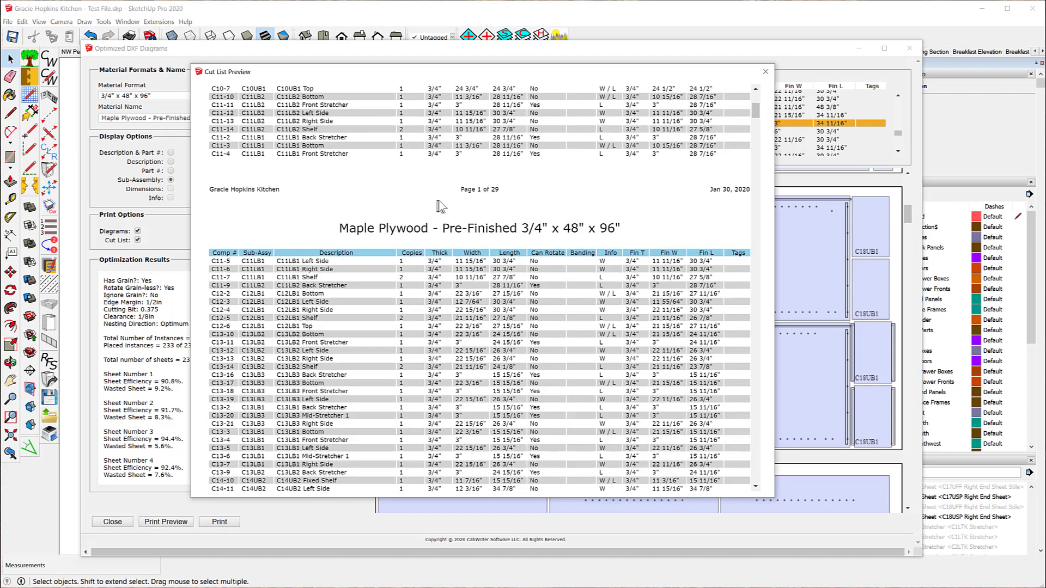
scroll(501, 229, "down", 8)
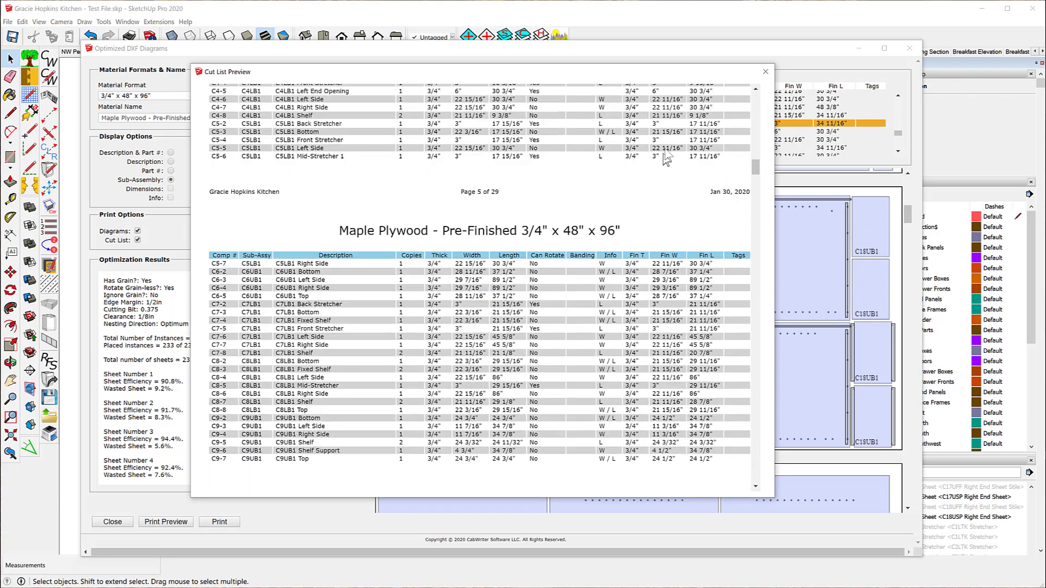
left_click_drag(757, 169, 768, 331)
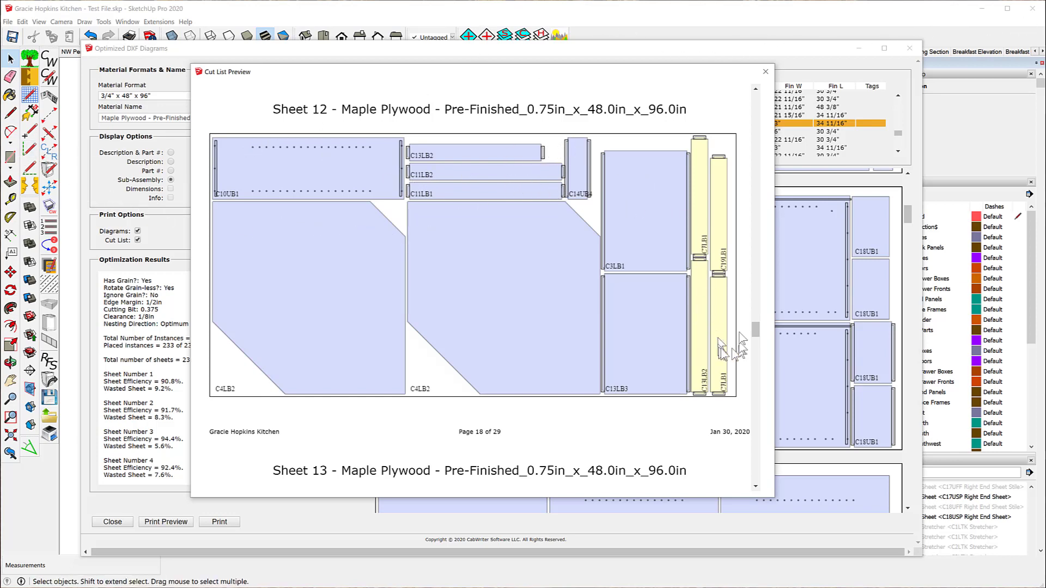
left_click_drag(755, 329, 746, 134)
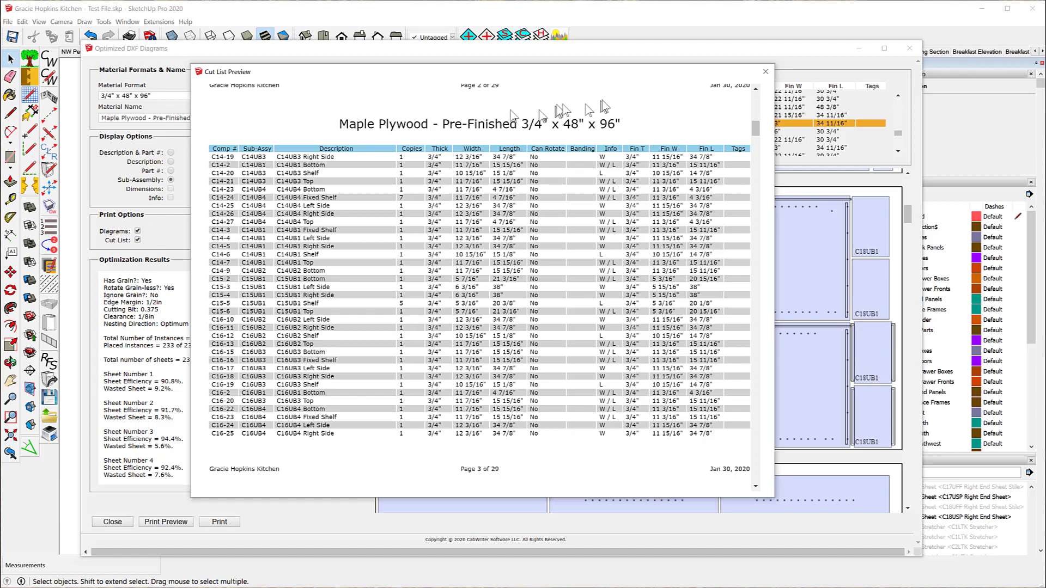
left_click(766, 71)
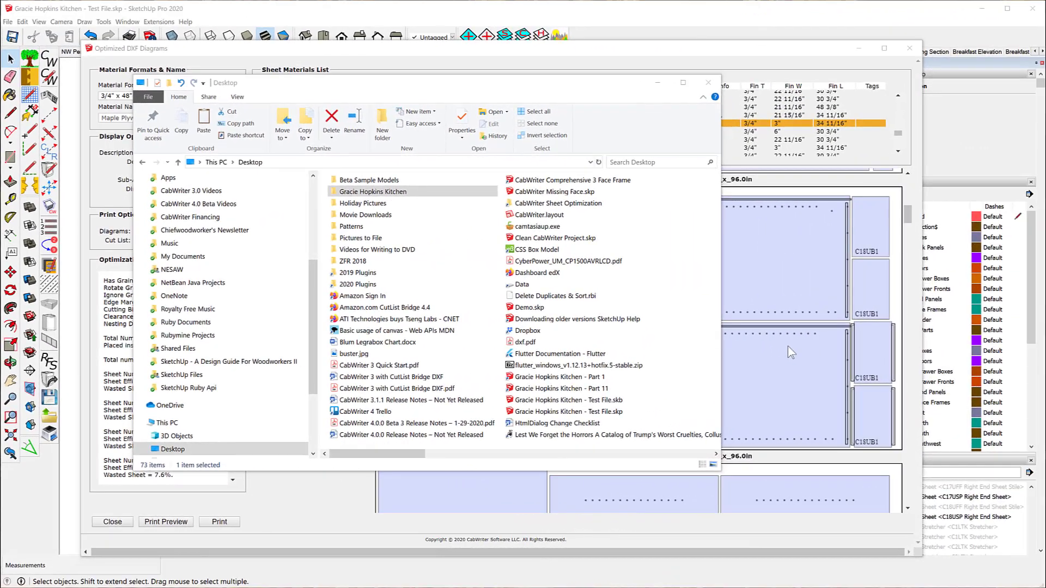
- In File Explorer, browse the kitchen project's Sheet Folders to Maple Plywood - Pre-Finished_0.75in_x_48.0in_x_96.0in and widen the name column to read the DXF file names
double_click(405, 192)
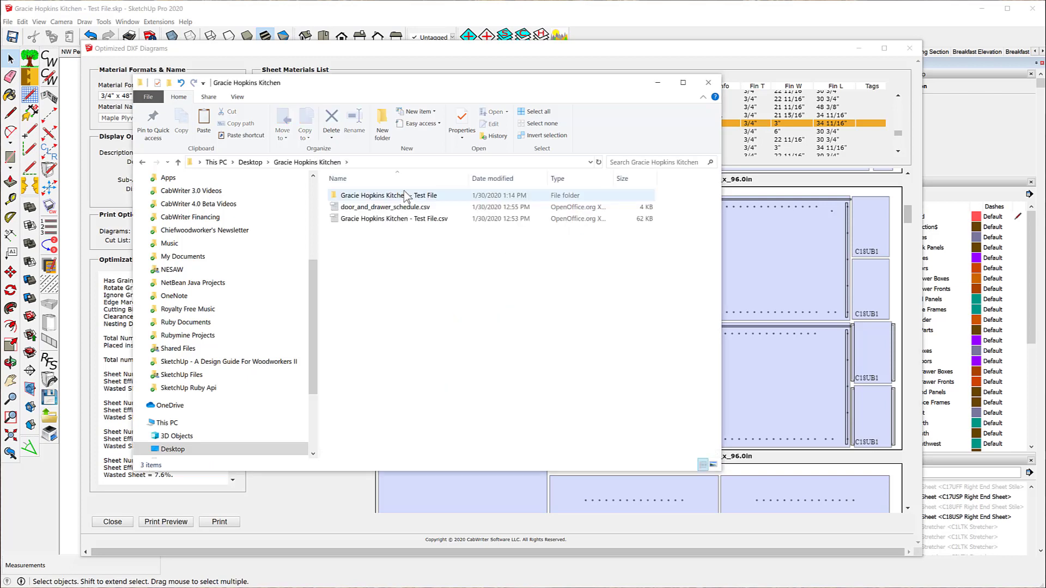
double_click(365, 197)
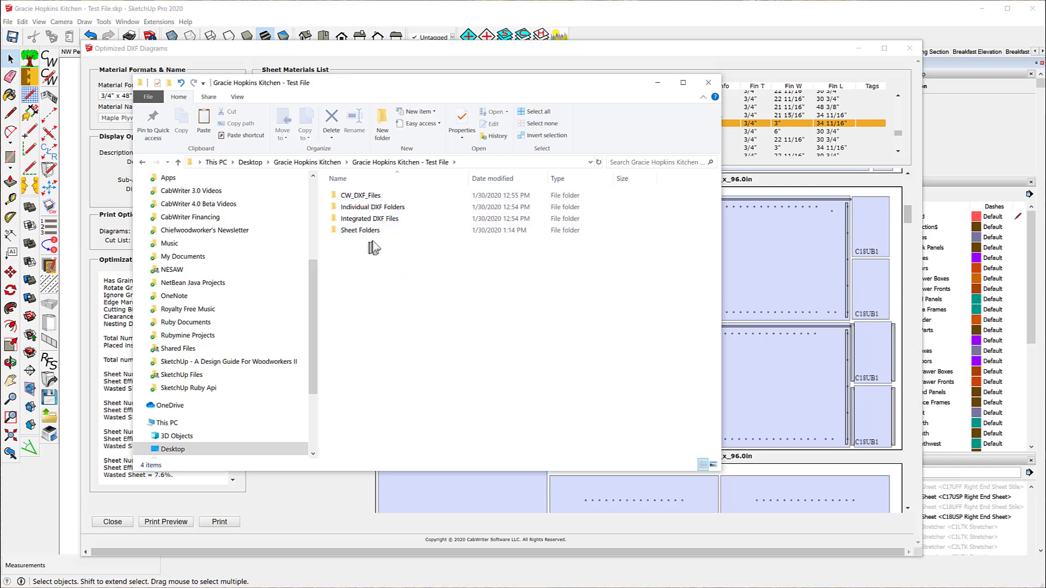
double_click(361, 232)
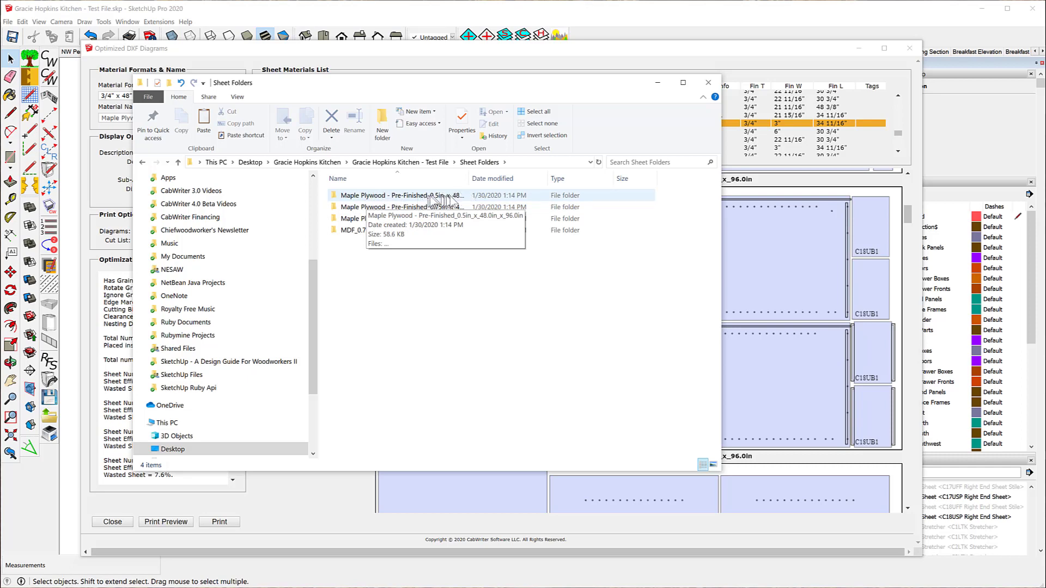
left_click_drag(470, 176, 551, 174)
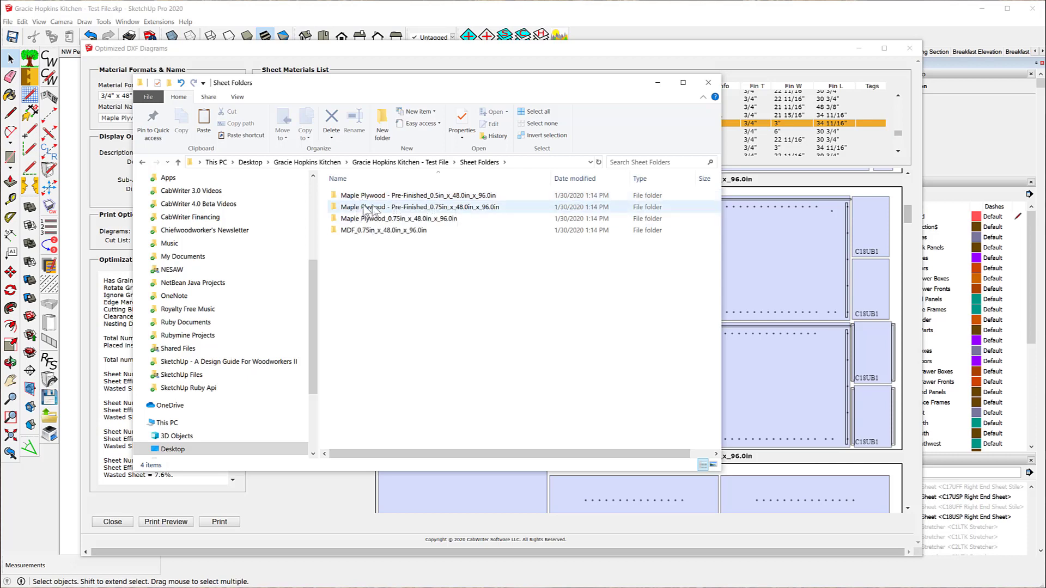
double_click(389, 208)
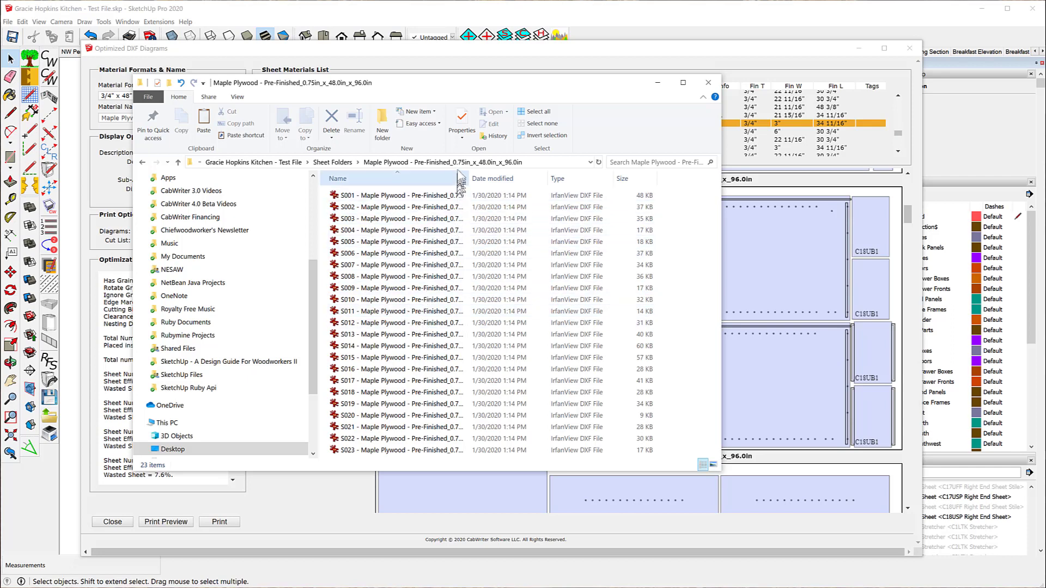
left_click_drag(469, 178, 548, 183)
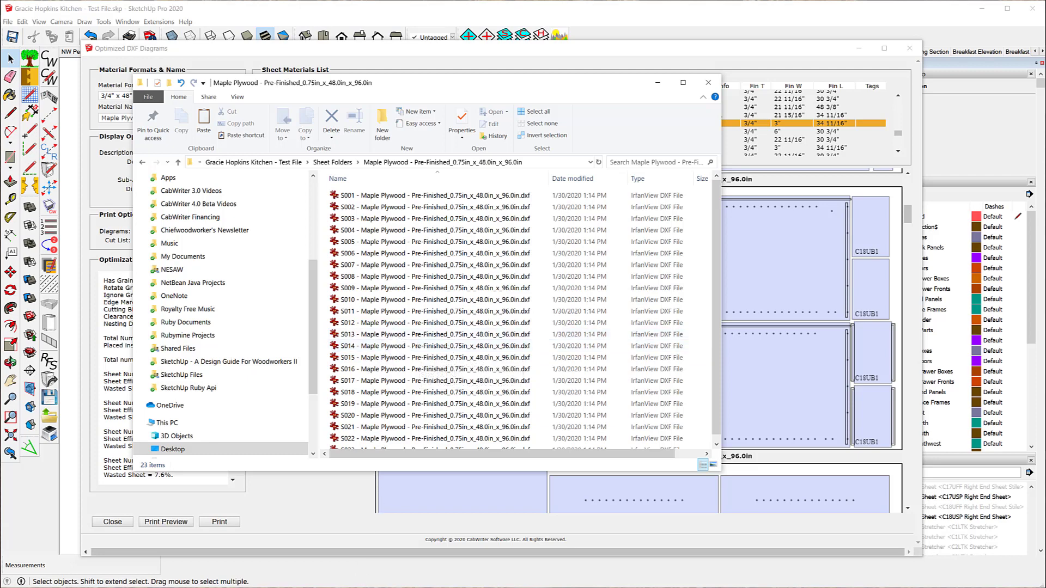
- Start a second SketchUp 2020 session with a new model based on the SRWW inches template
right_click(345, 587)
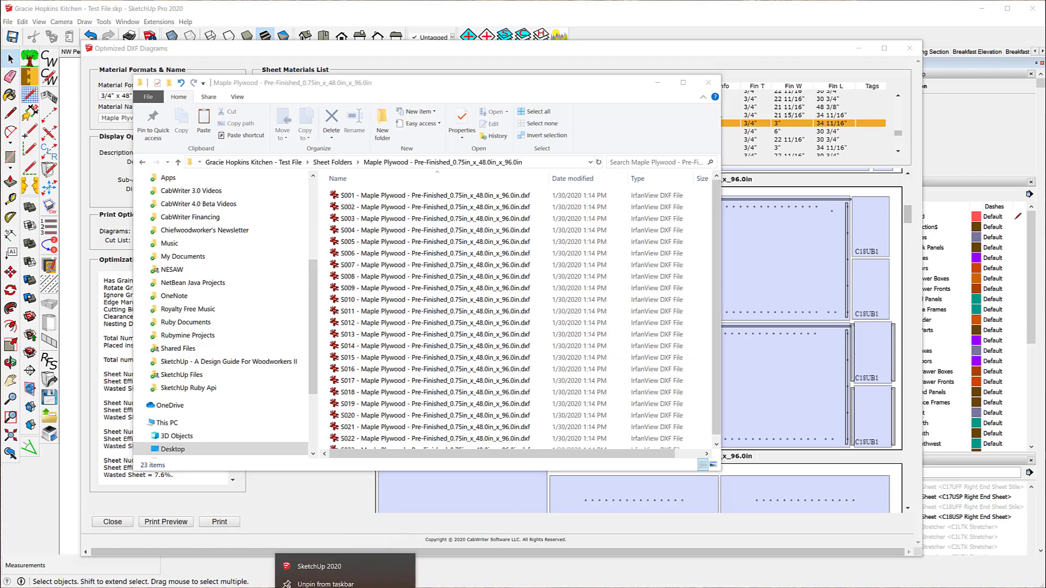
left_click(330, 569)
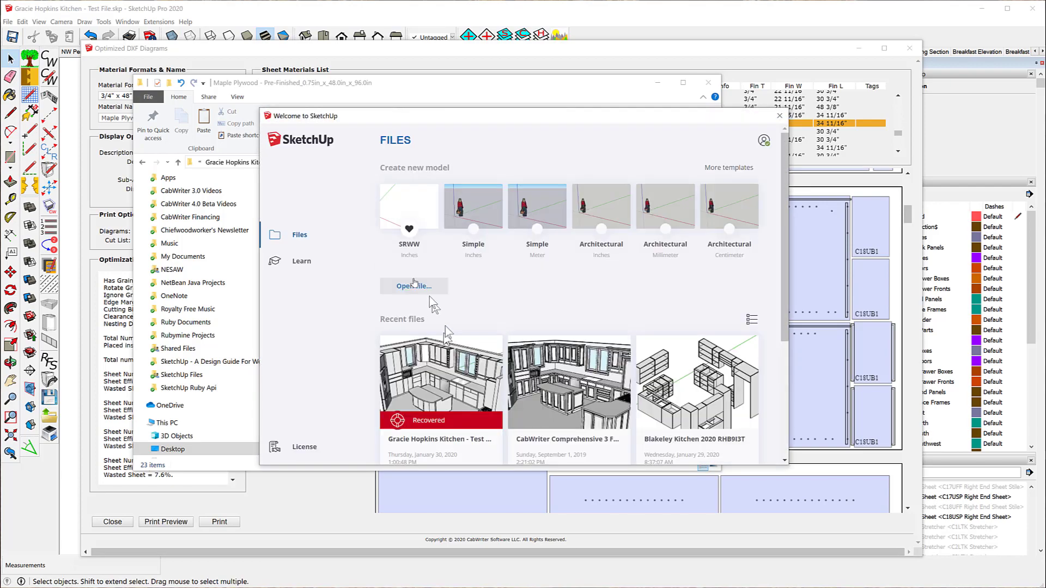
left_click(405, 210)
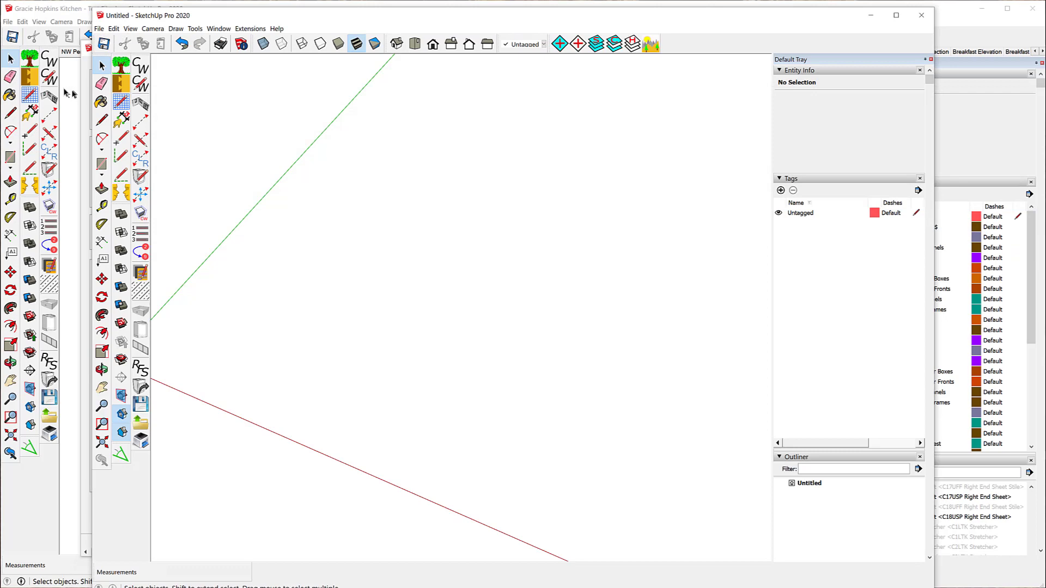
left_click(99, 28)
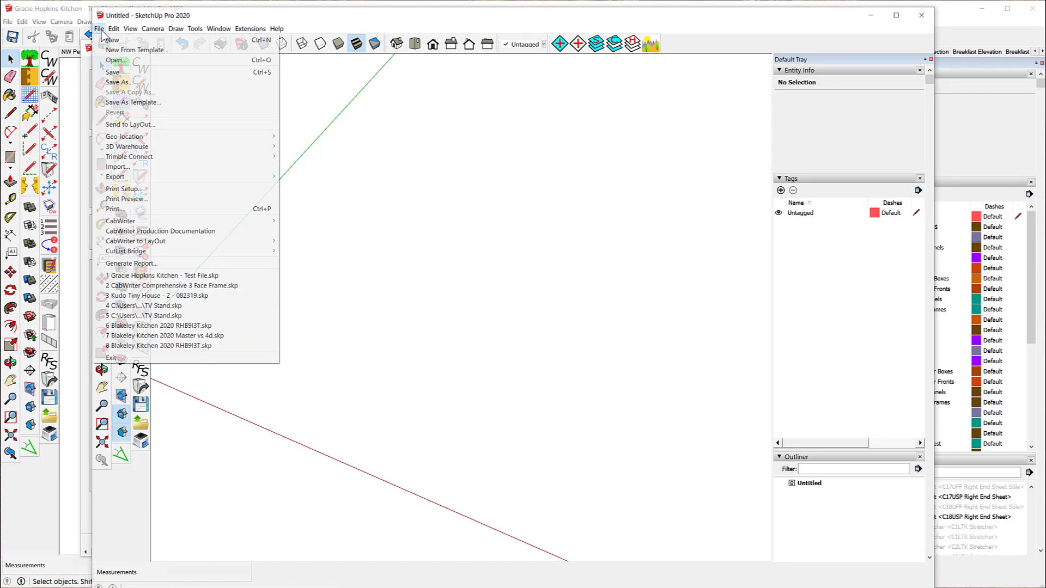
left_click(139, 62)
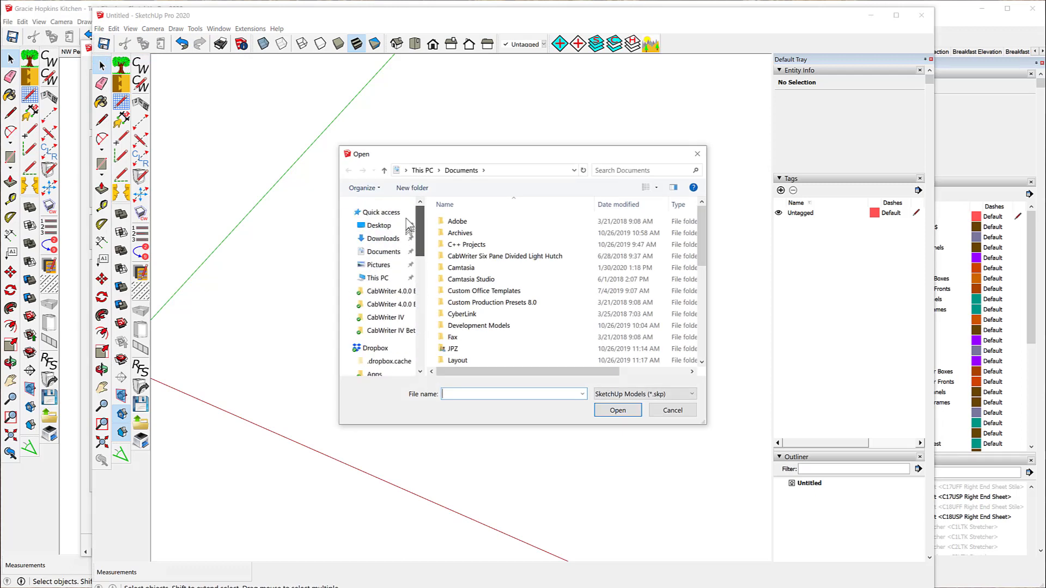
left_click(386, 230)
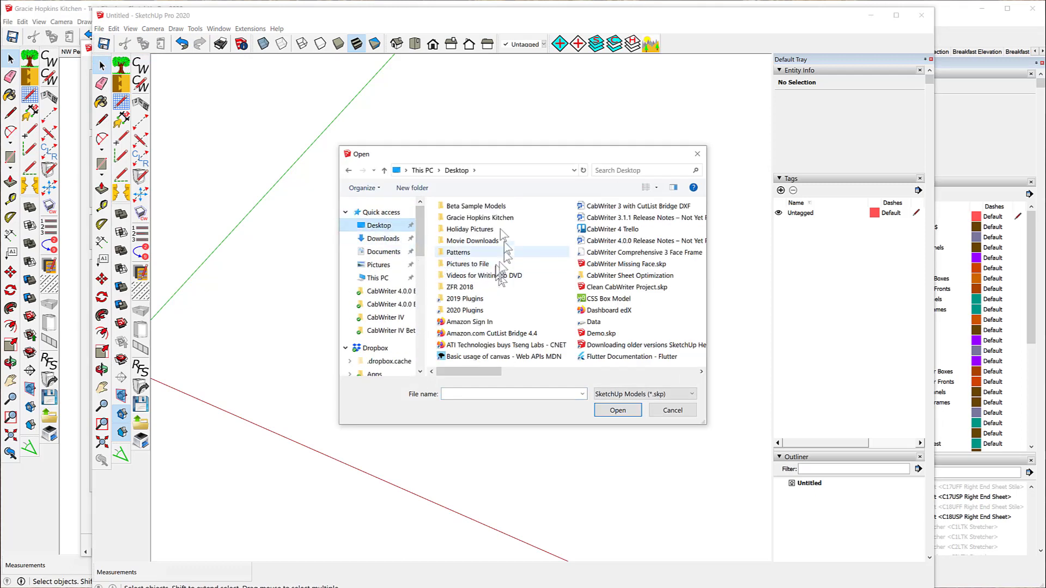
double_click(481, 219)
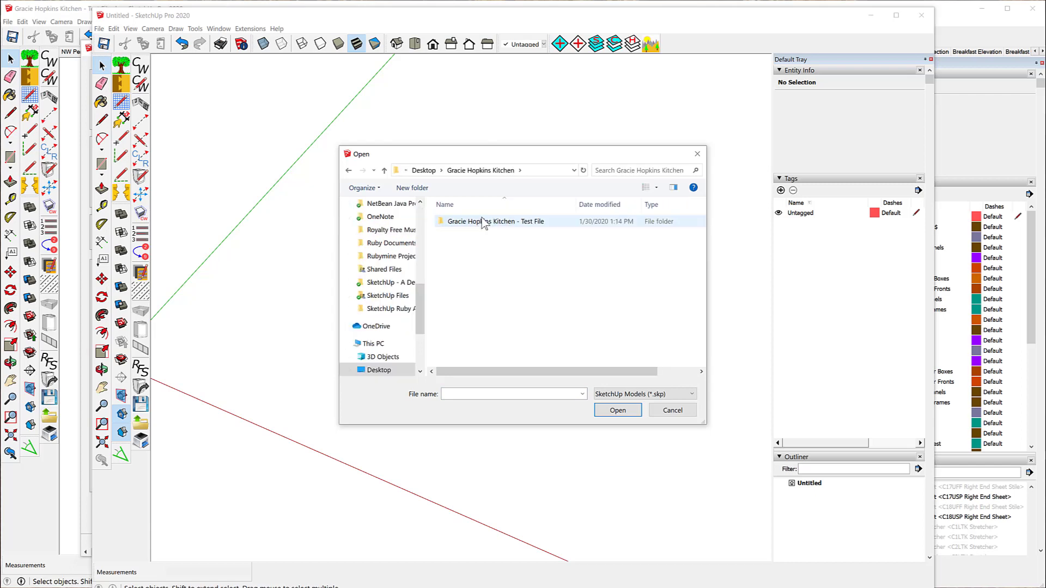
double_click(533, 224)
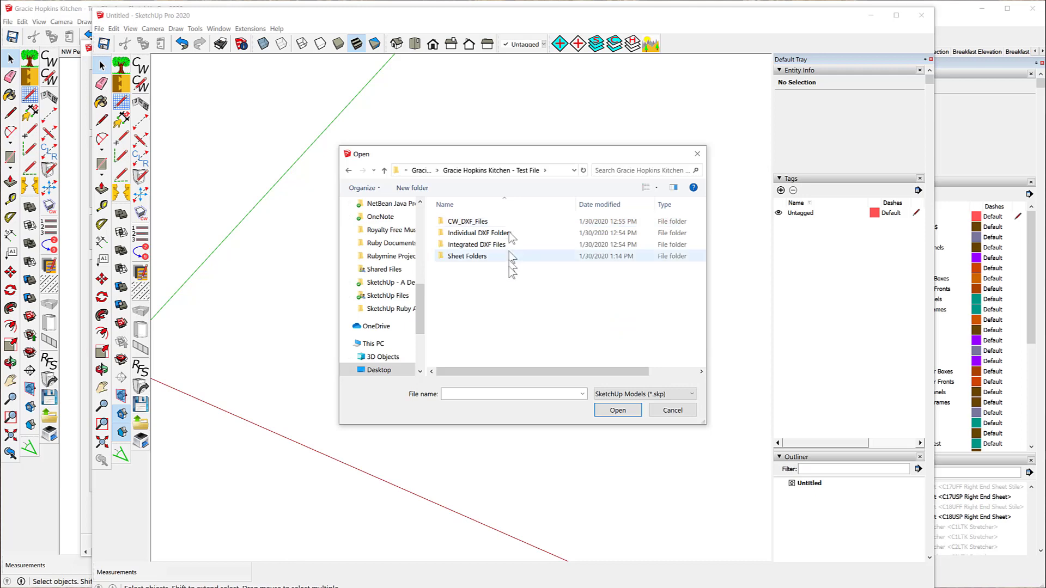
double_click(467, 256)
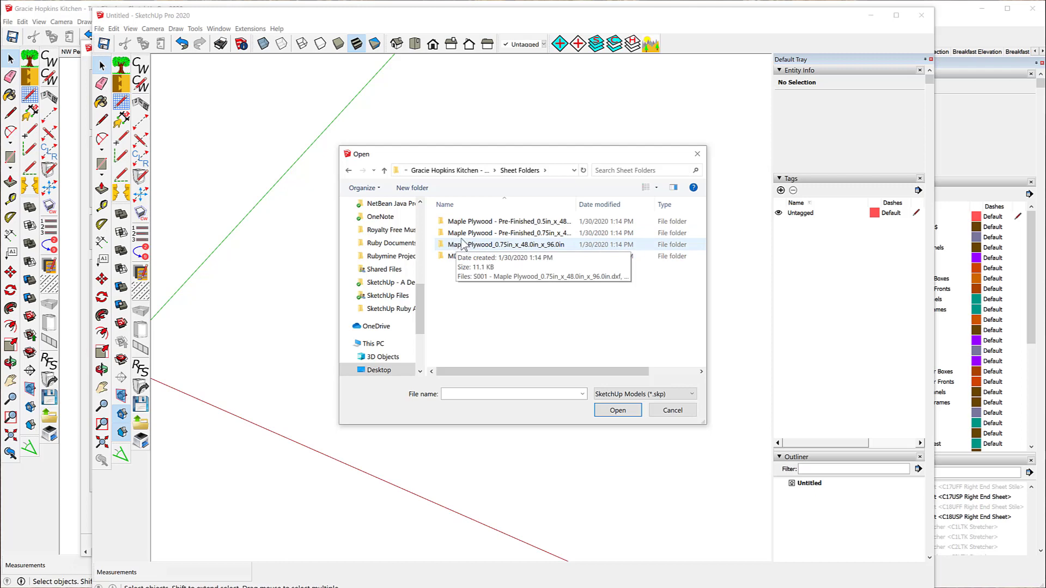
left_click_drag(577, 201, 626, 201)
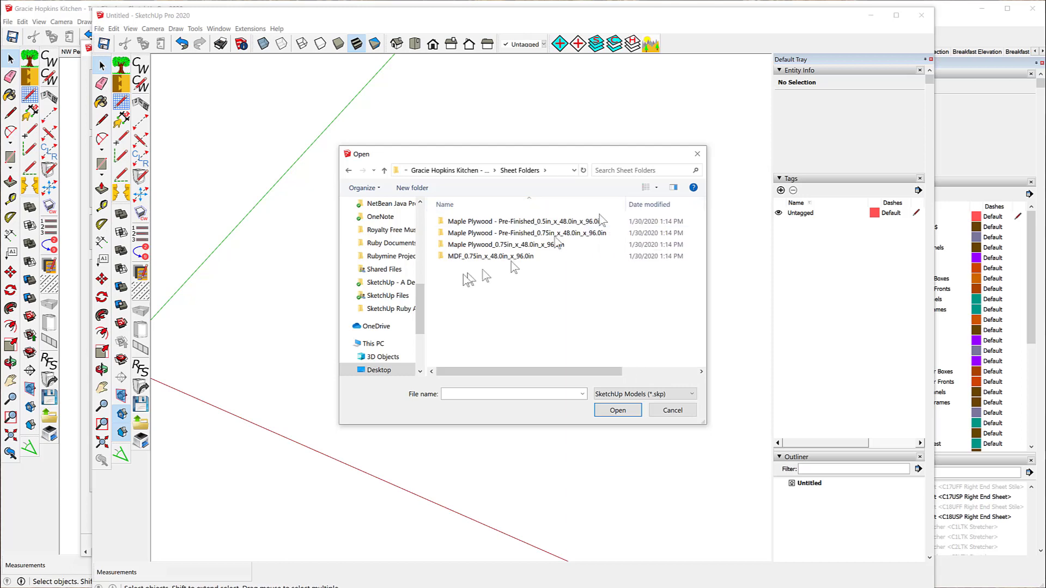
left_click(483, 237)
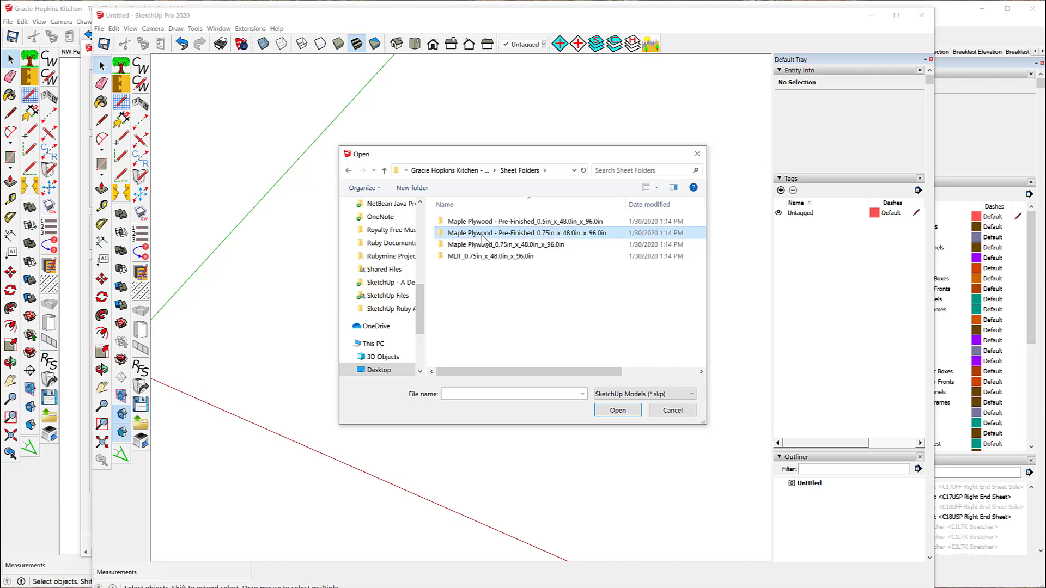
double_click(483, 238)
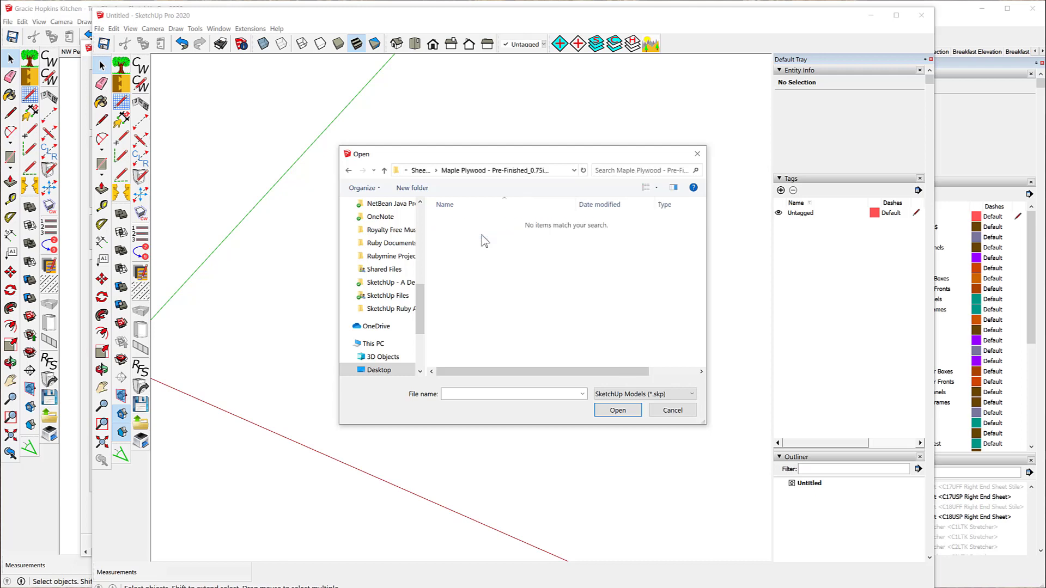
left_click(674, 412)
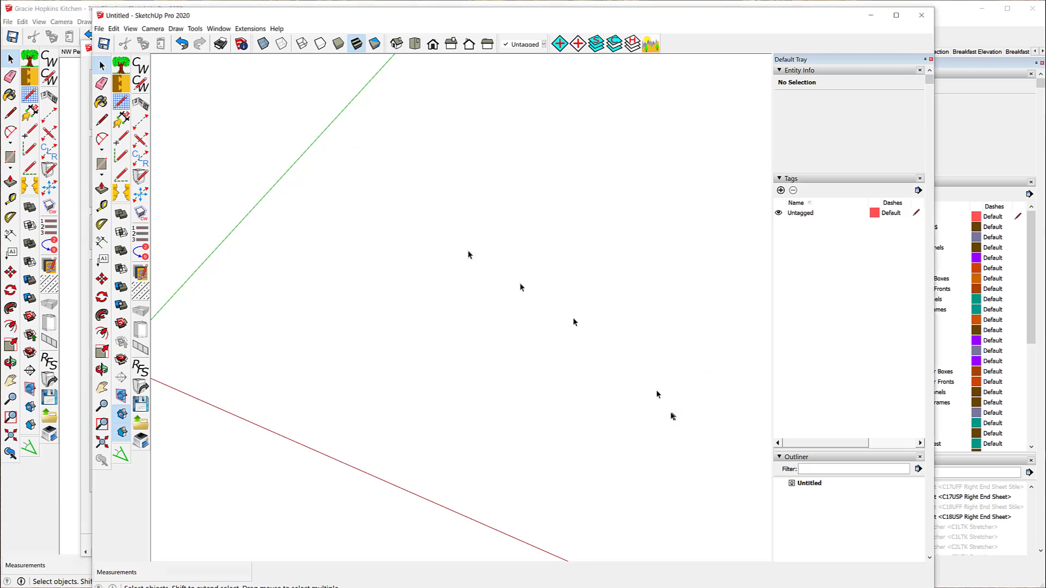
- Import the S013 sheet DXF from the 0.75in Maple Plywood - Pre-Finished folder into the empty model and dismiss the import results
left_click(99, 29)
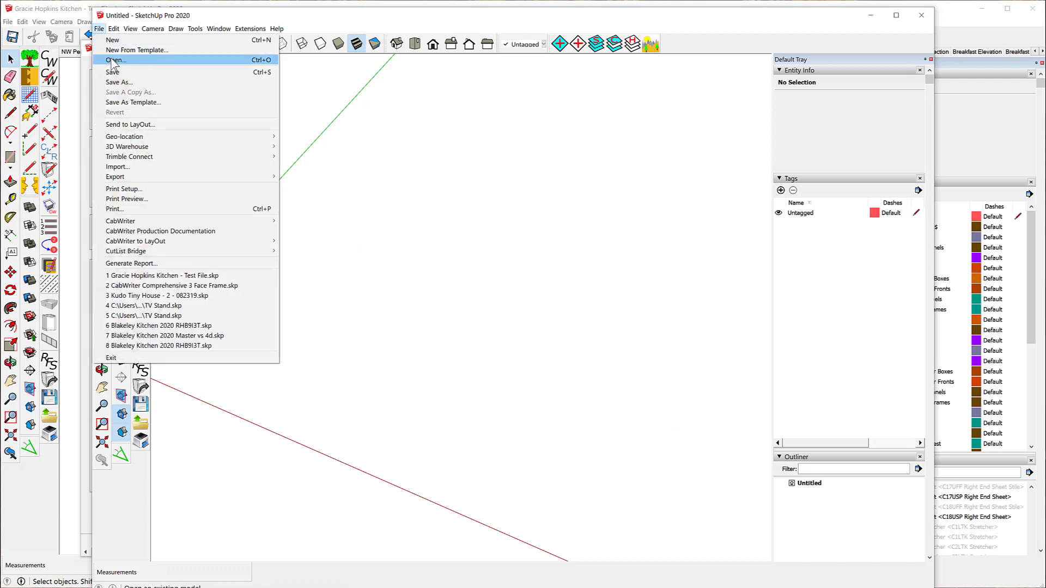
left_click(144, 165)
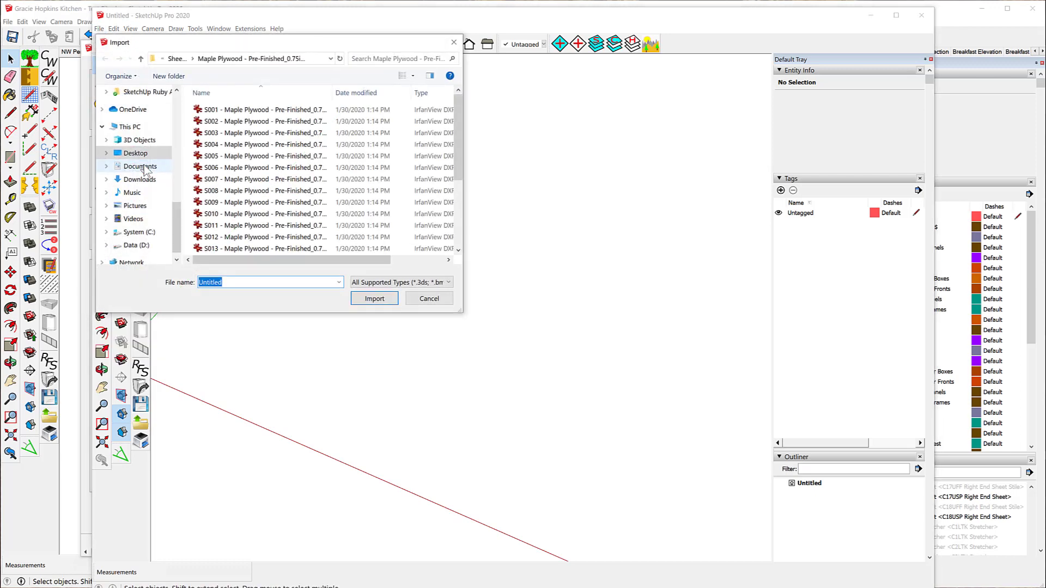
left_click_drag(186, 42, 448, 129)
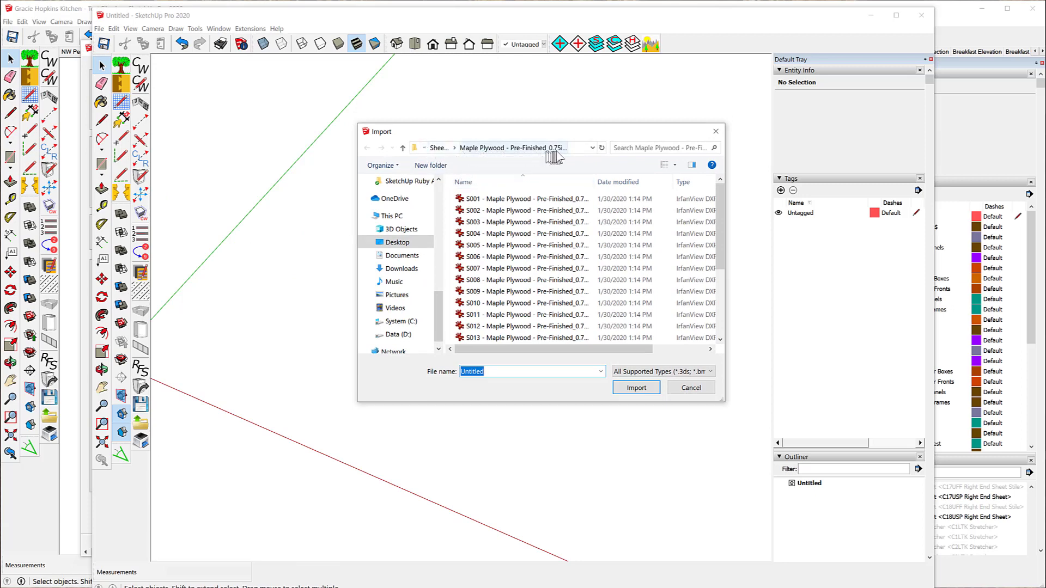
left_click(528, 339)
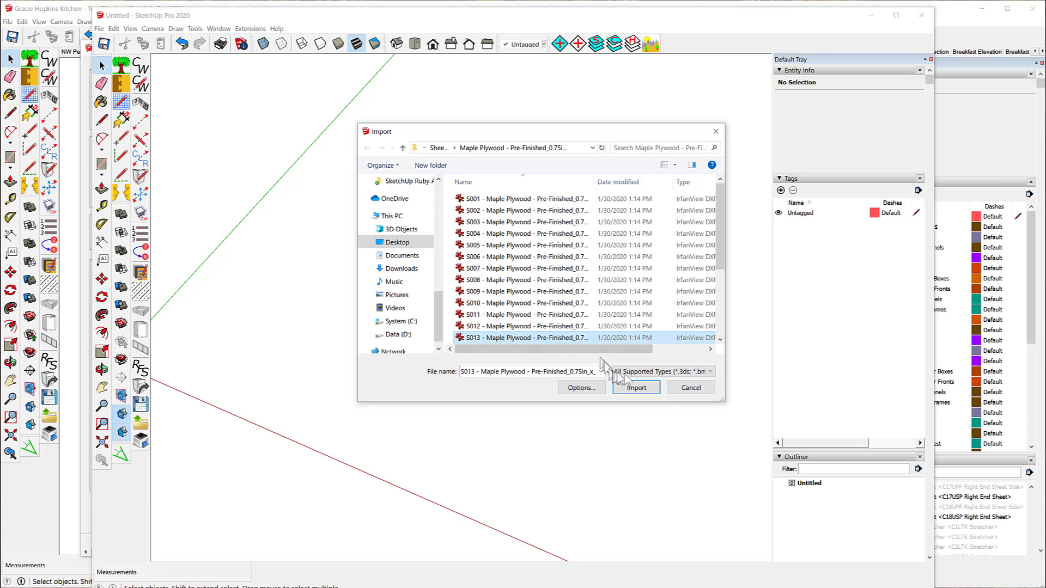
left_click(636, 388)
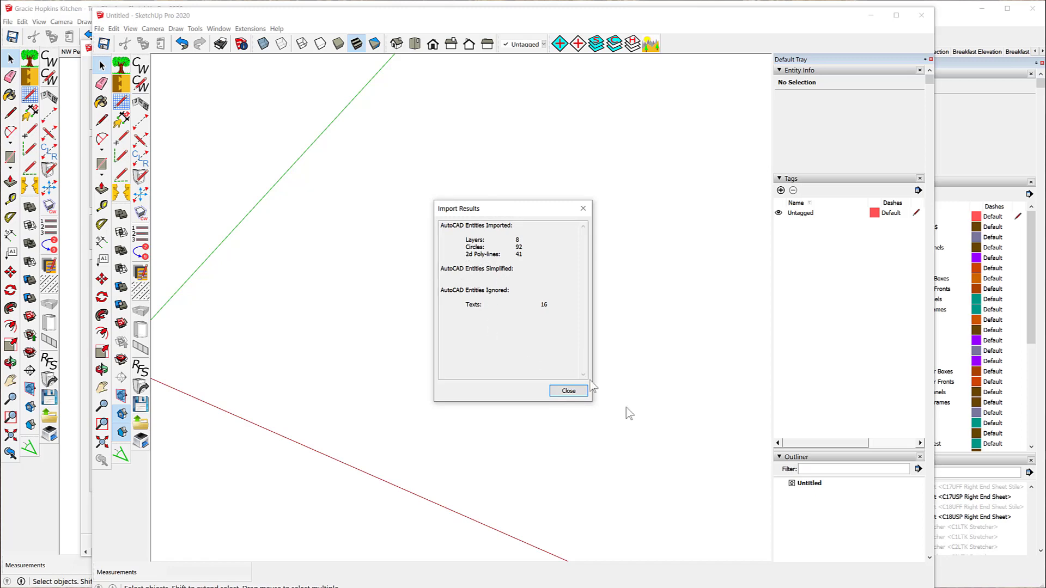
left_click(571, 392)
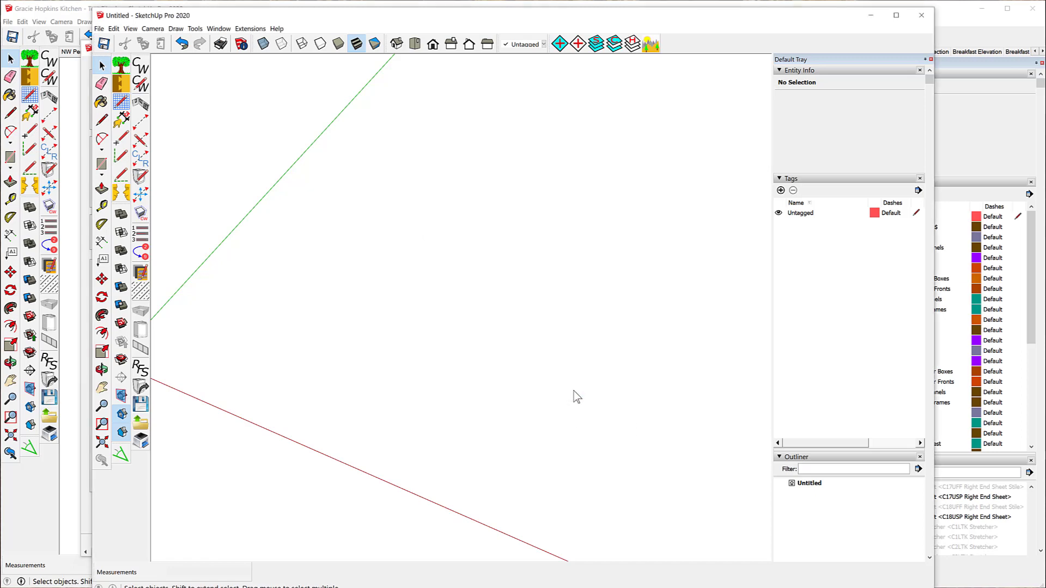
- Display the imported sheet in the Top view and hide the drawing axes
left_click(415, 45)
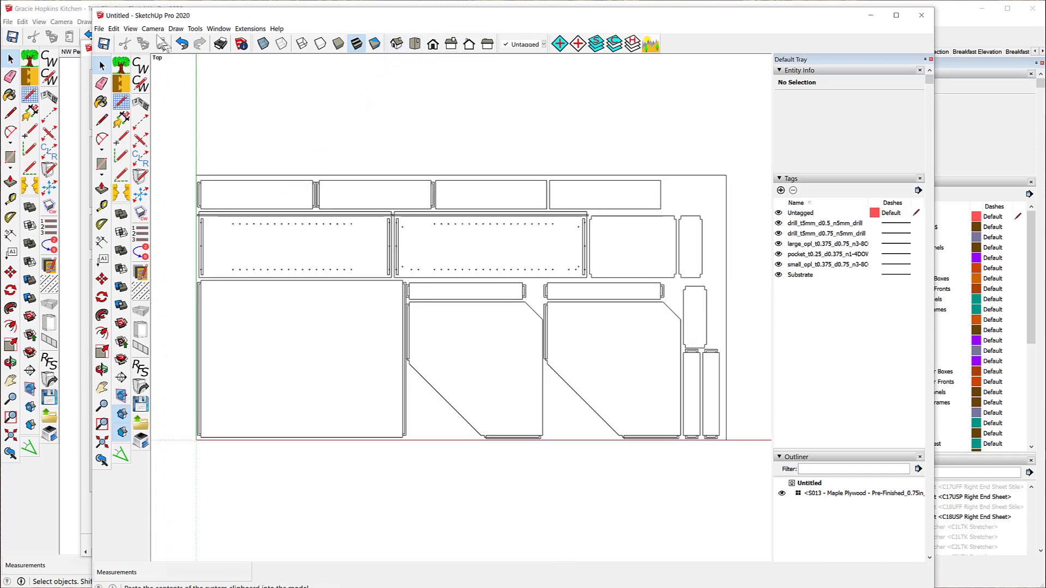
left_click(130, 29)
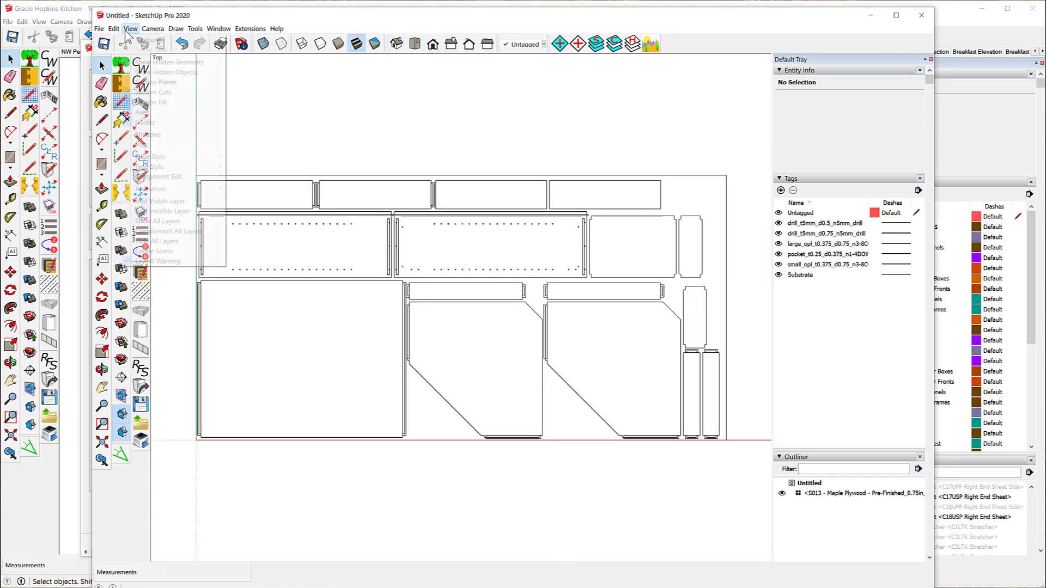
left_click(148, 114)
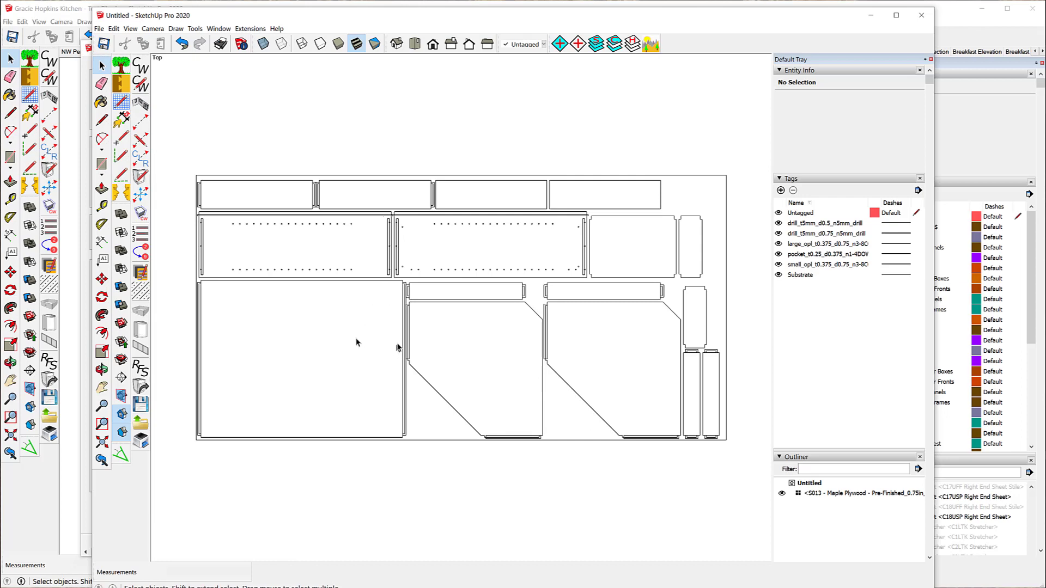
- Switch to the kitchen model's Optimized DXF Diagrams and find Sheet 13 to compare it with the imported DXF
left_click(19, 504)
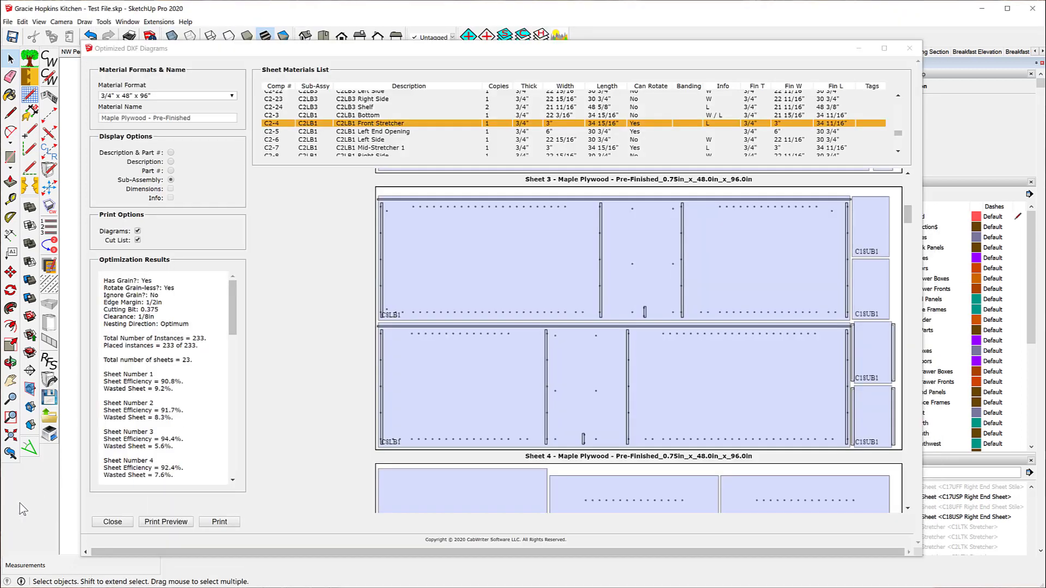
scroll(590, 324, "down", 5)
scroll(590, 326, "down", 20)
scroll(581, 335, "down", 15)
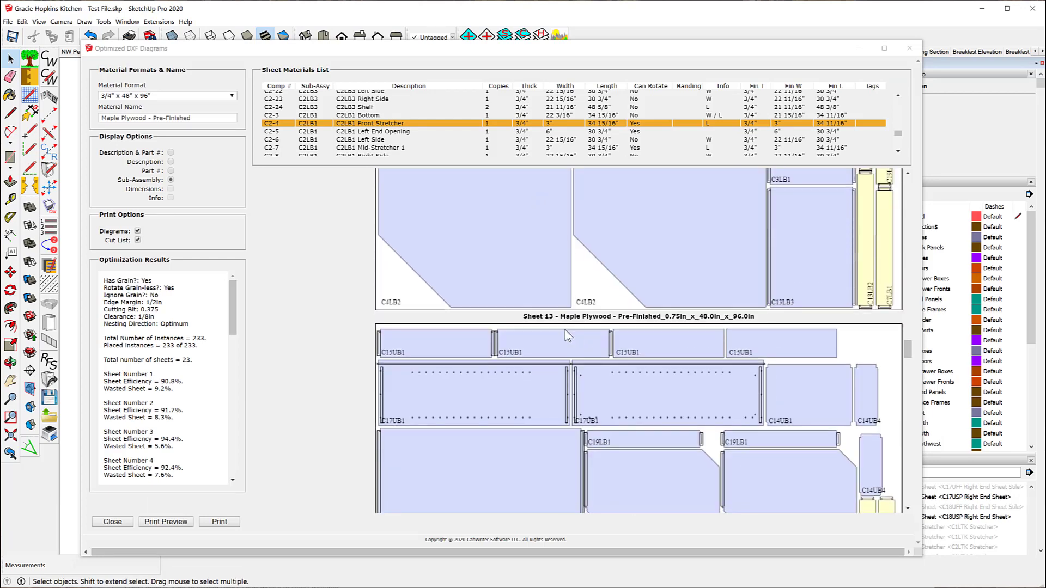
scroll(565, 330, "down", 3)
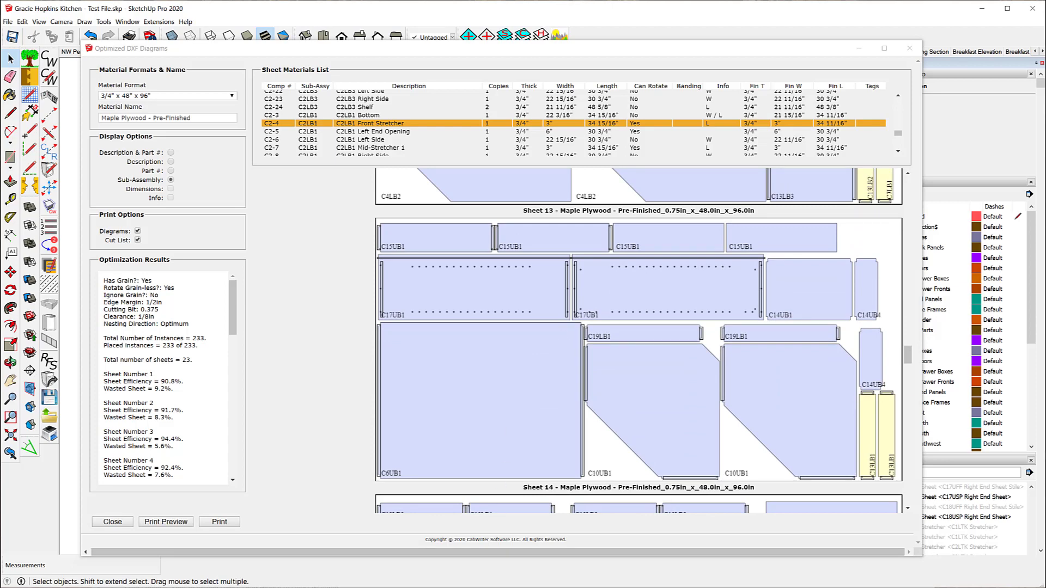
- Return to the imported sheet and measure the margin between the sheet's lower edge and the large panel with the Tape Measure
mouse_move(346, 586)
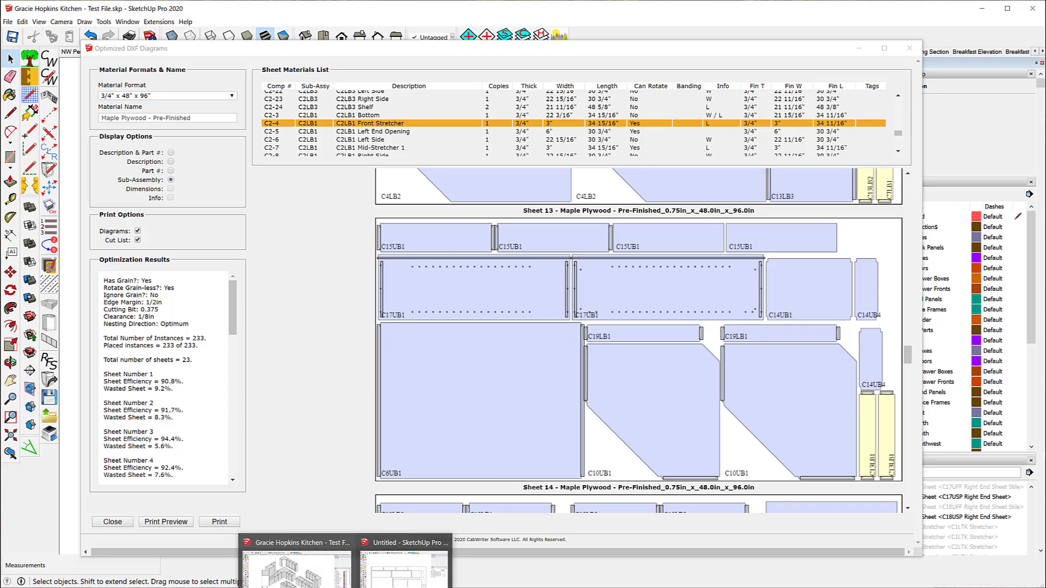
left_click(393, 566)
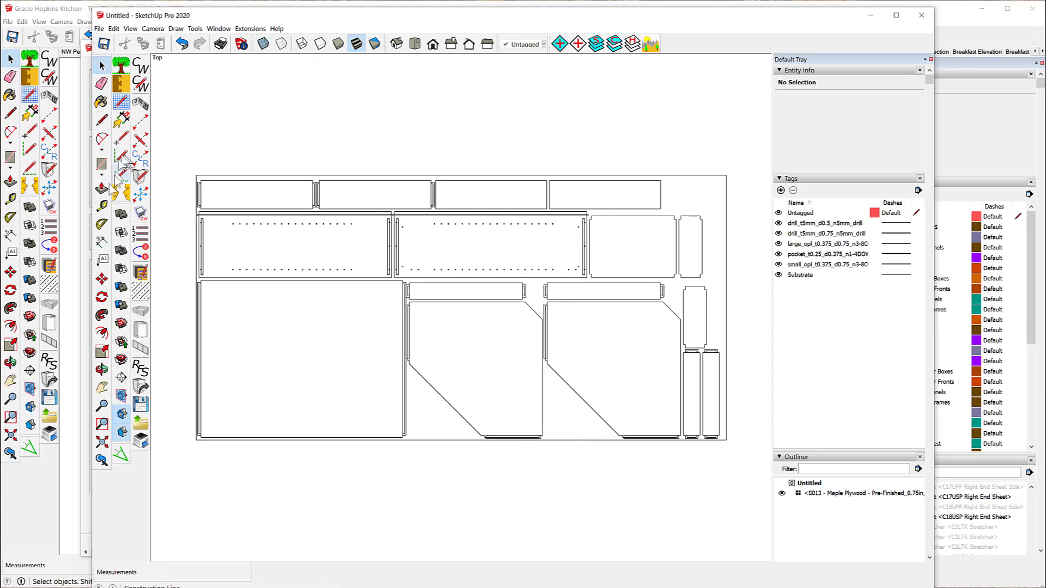
left_click(101, 206)
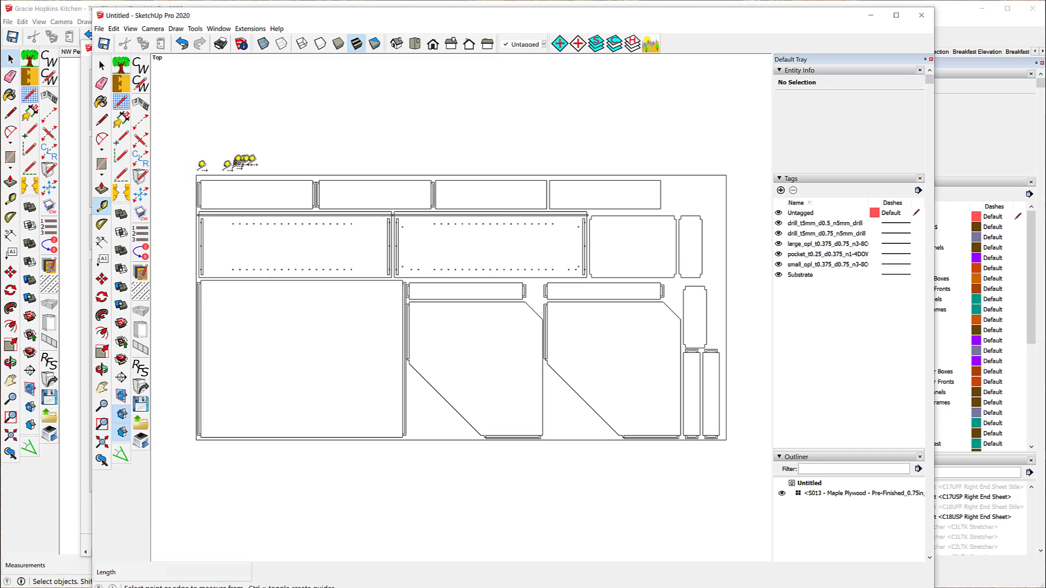
left_click(256, 439)
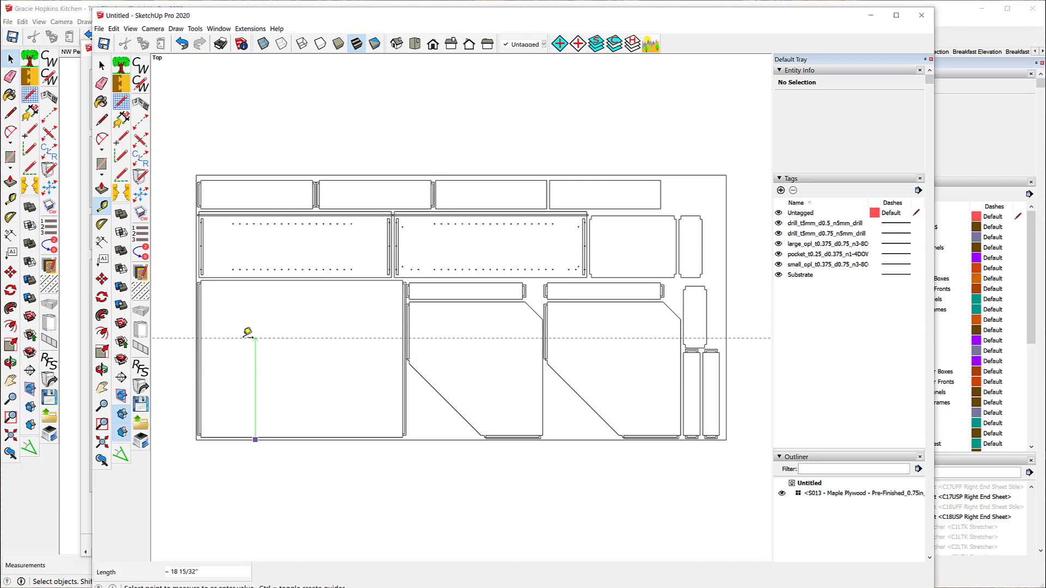
scroll(273, 442, "up", 10)
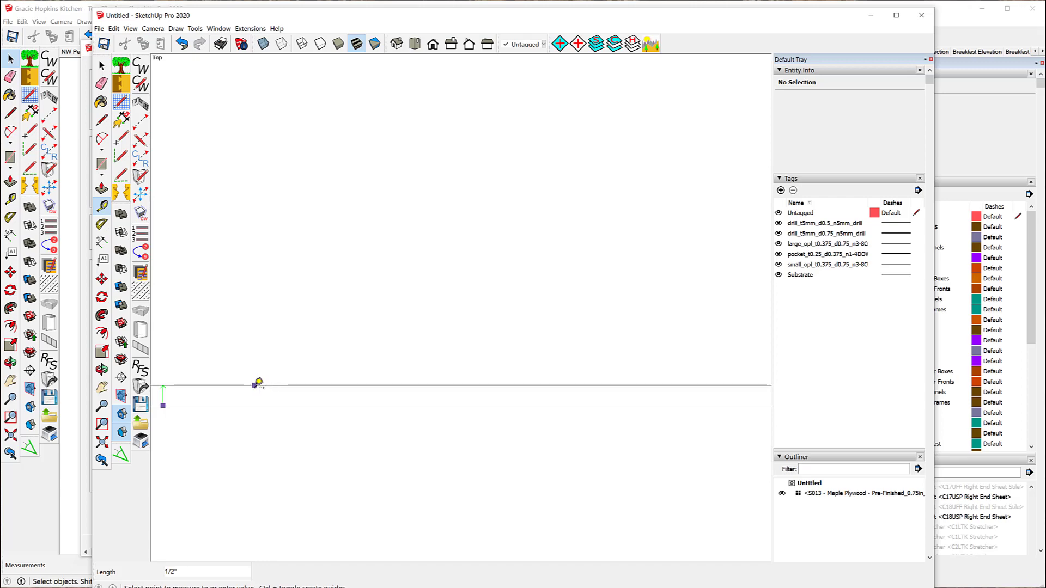
left_click(258, 381)
scroll(551, 352, "down", 6)
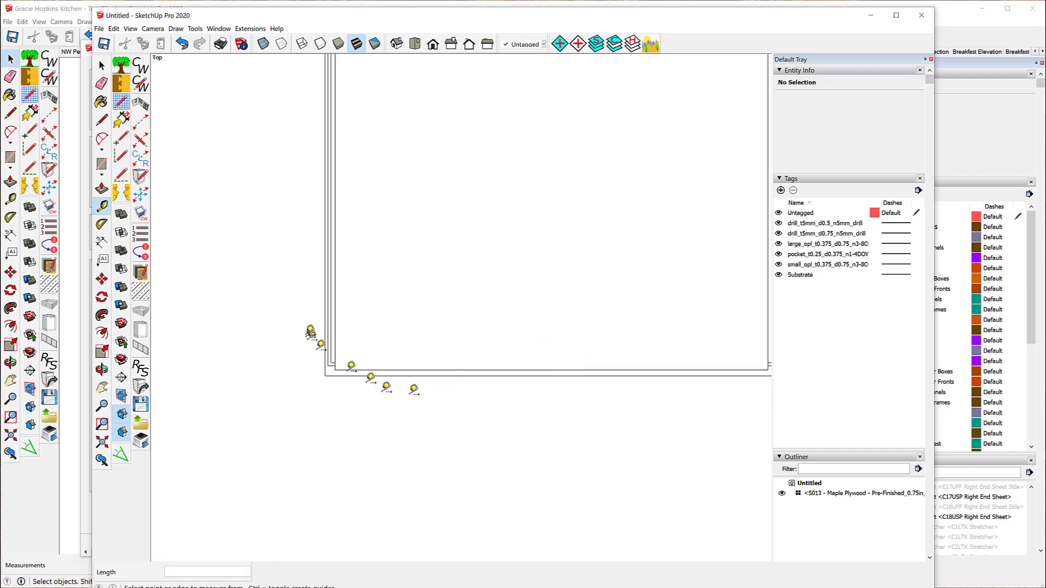
- Examine the imported sheet's lower-left corner and overall part layout, and close the untitled model without saving it
scroll(303, 319, "up", 5)
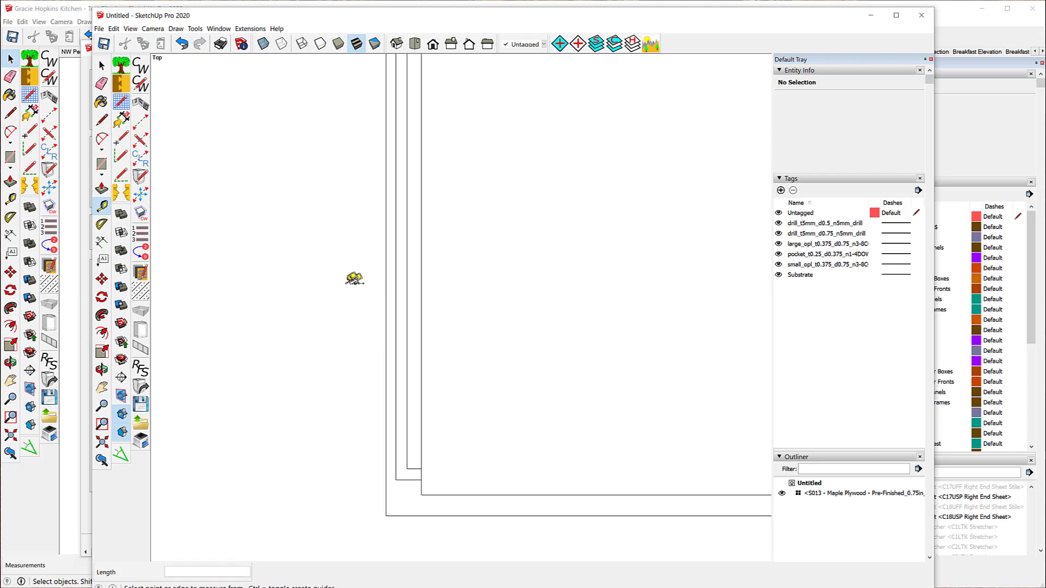
scroll(286, 240, "down", 8)
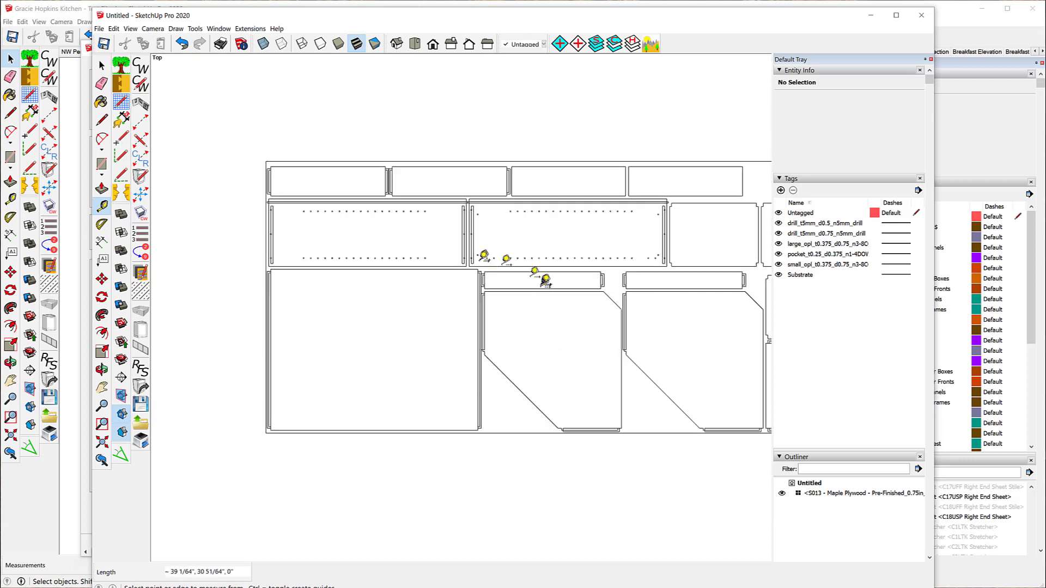
scroll(250, 289, "down", 2)
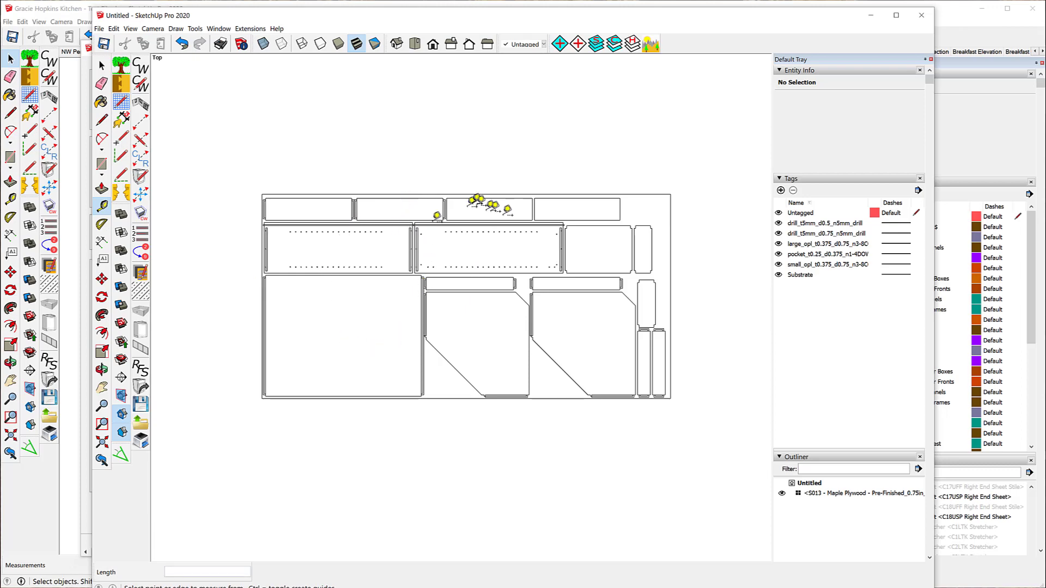
left_click(644, 255)
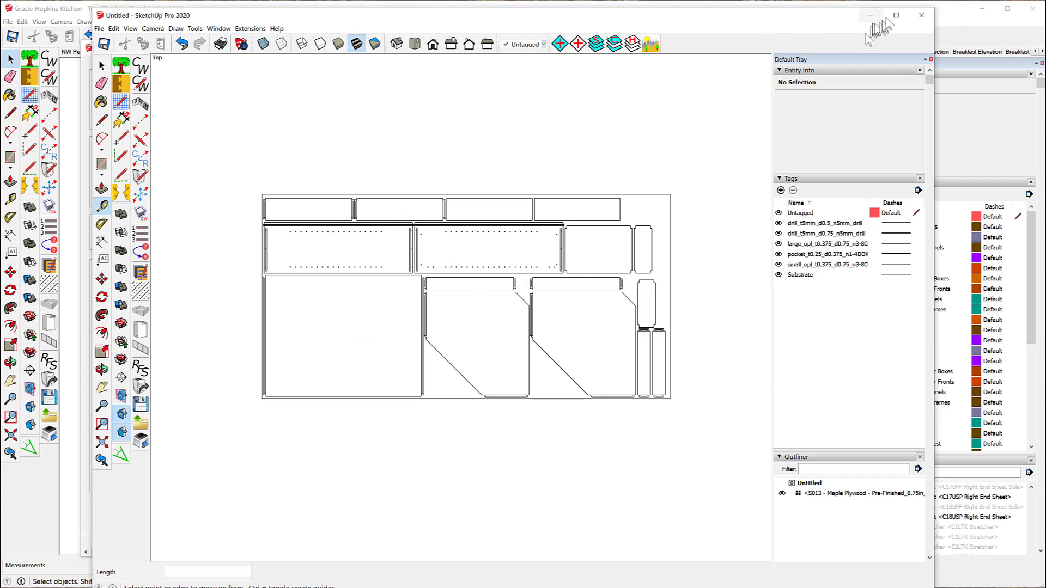
left_click(920, 18)
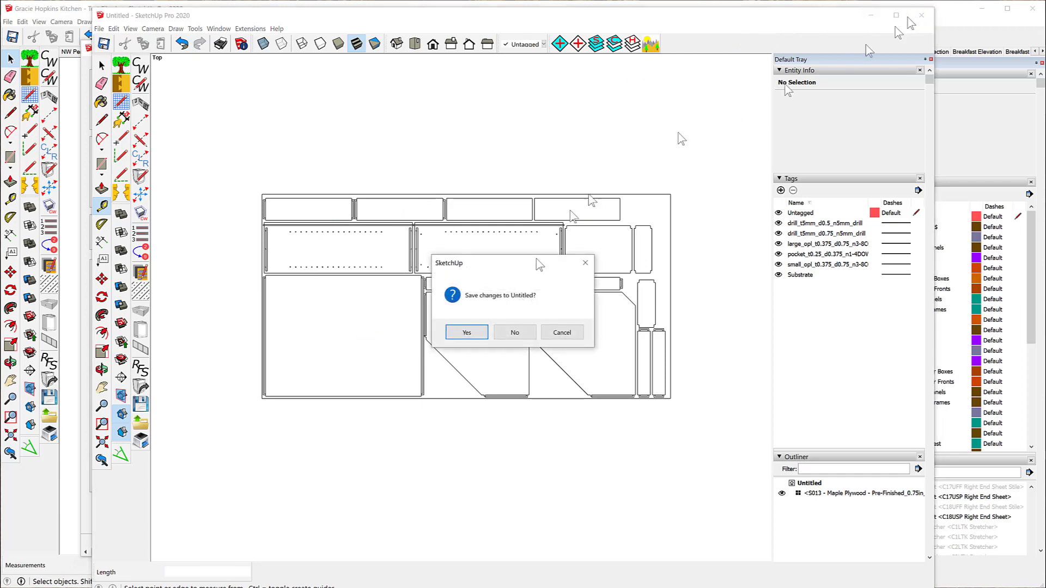
left_click(504, 337)
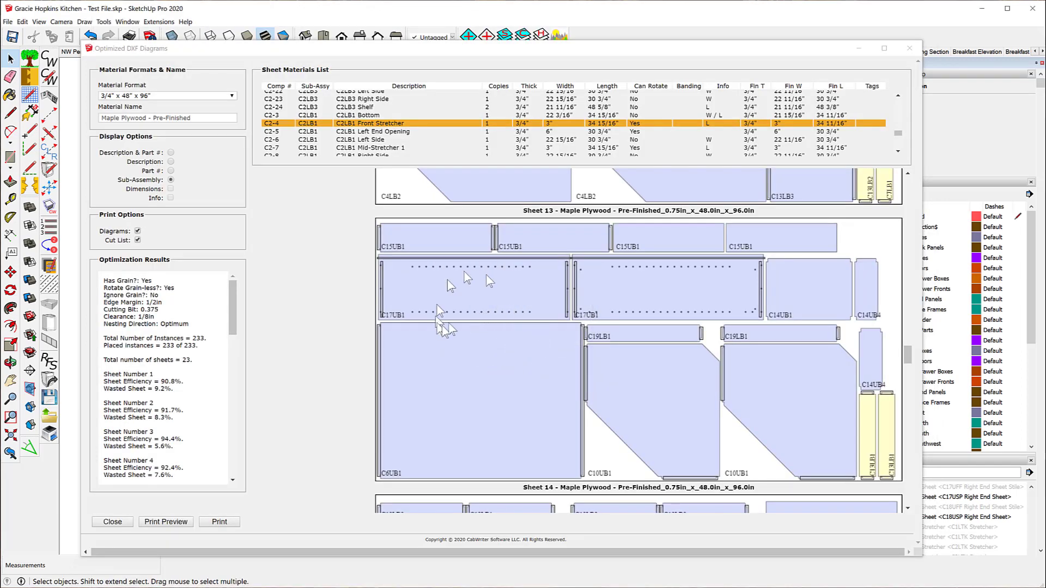